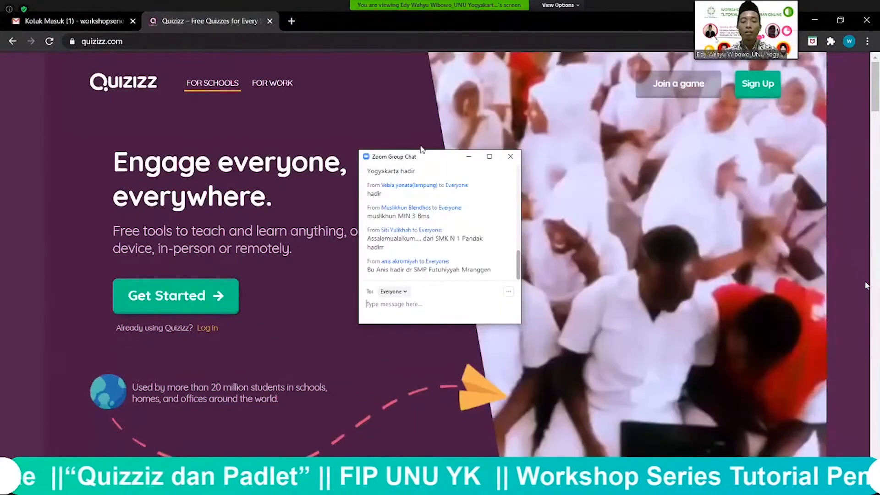
Step: Move the chat window aside and open Quizizz's Sign Up page from the header
drag(423, 156, 879, 136)
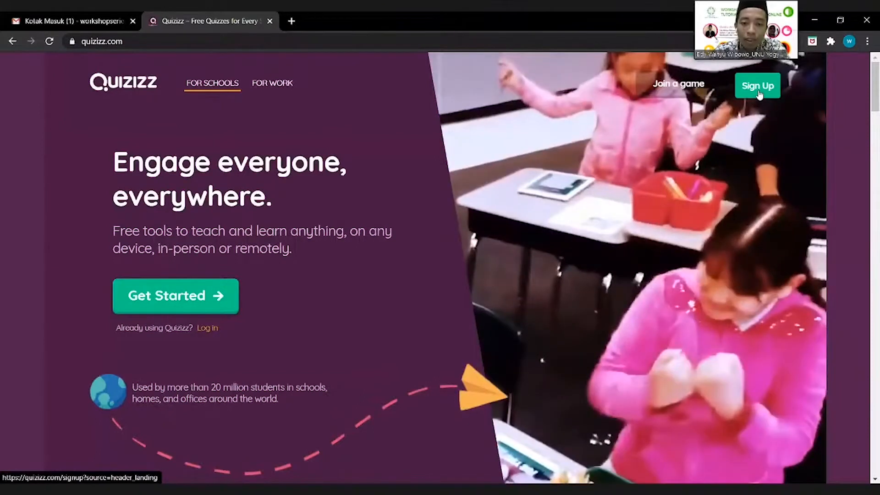
click(759, 91)
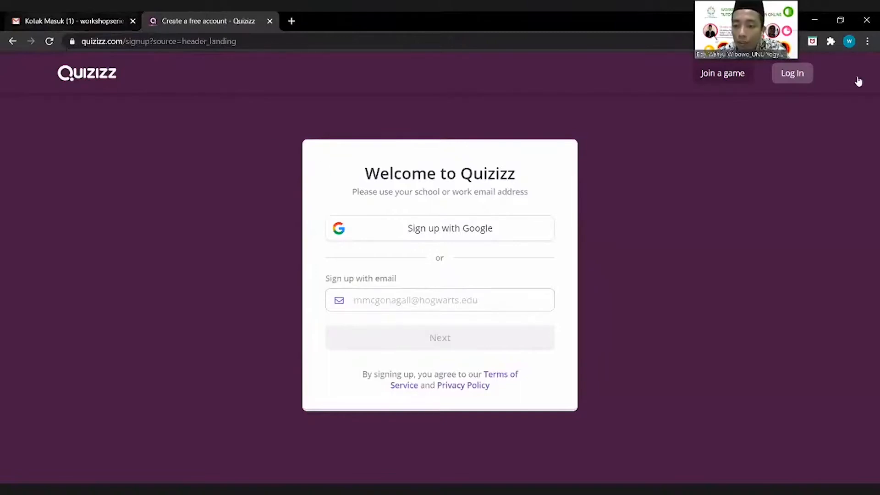
key(ctrl+1)
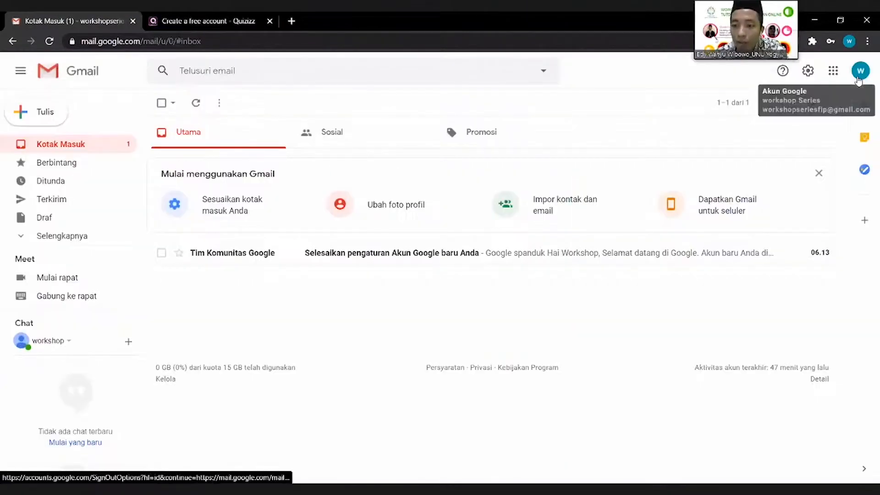
Step: Check the workshop Gmail account's address, then return to Quizizz's sign-up e-mail field
click(860, 74)
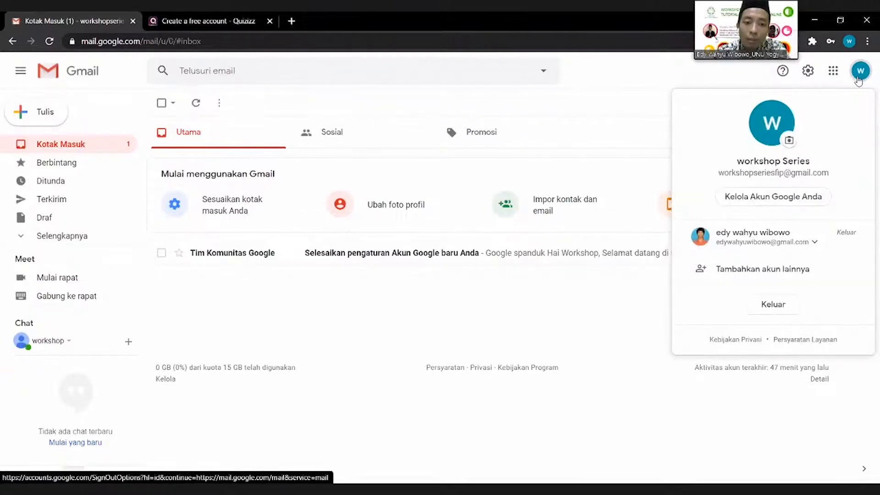
key(ctrl+2)
click(449, 293)
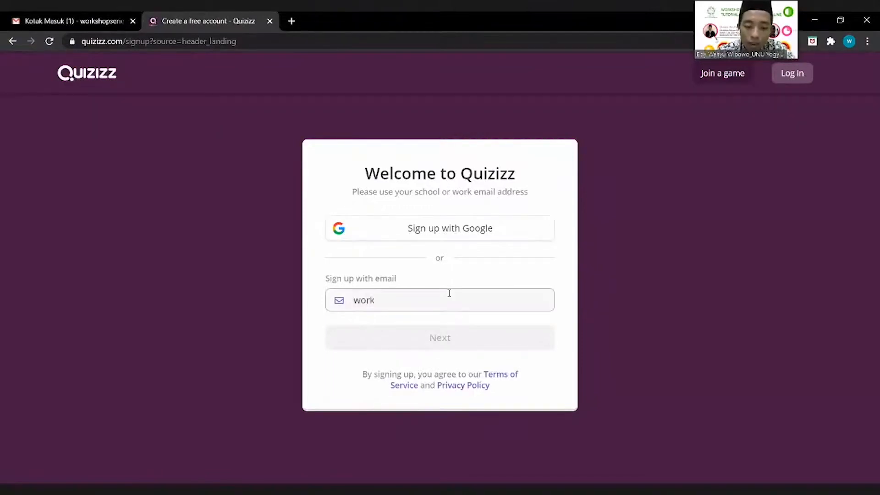
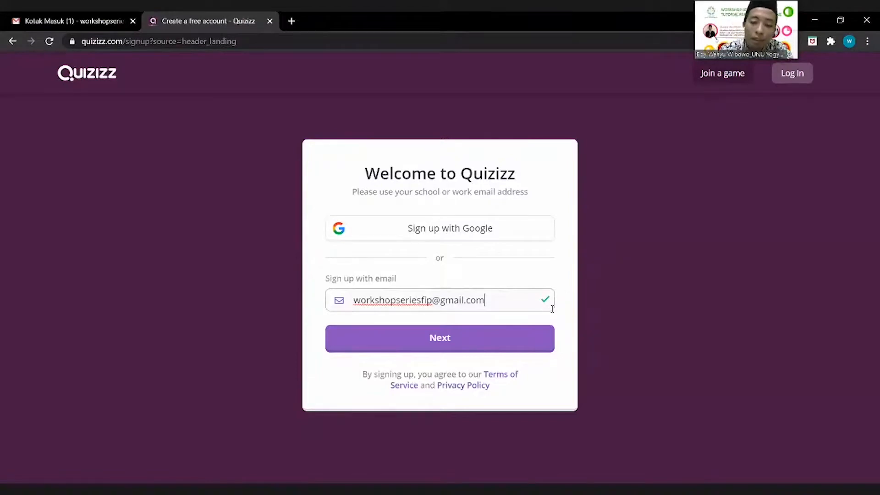
Step: Submit the e-mail, choose 'at a school' usage, and pick the Teacher role
click(475, 352)
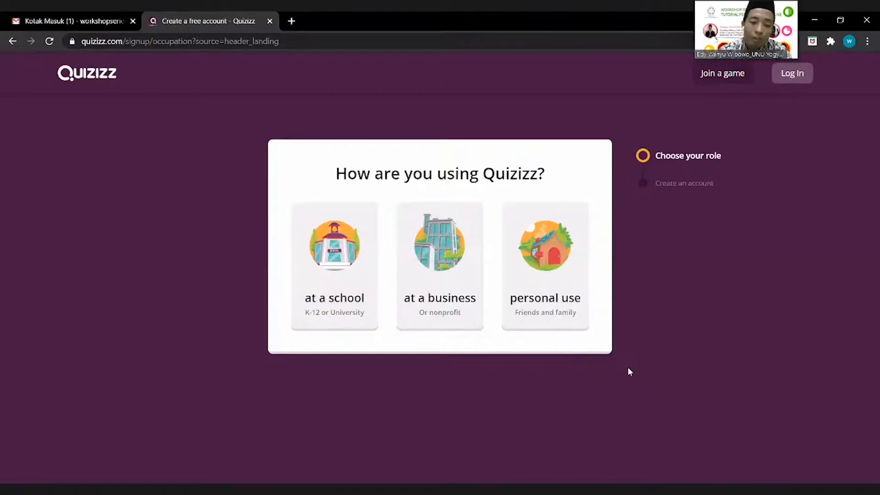
click(354, 284)
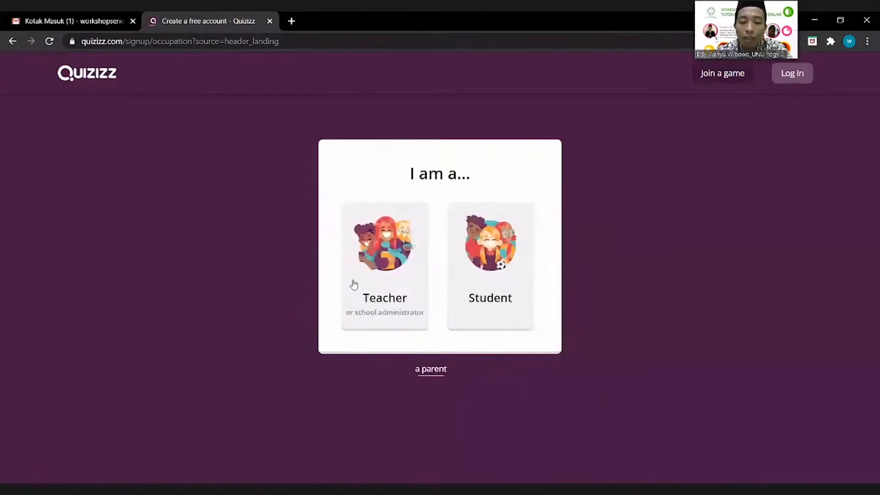
click(392, 290)
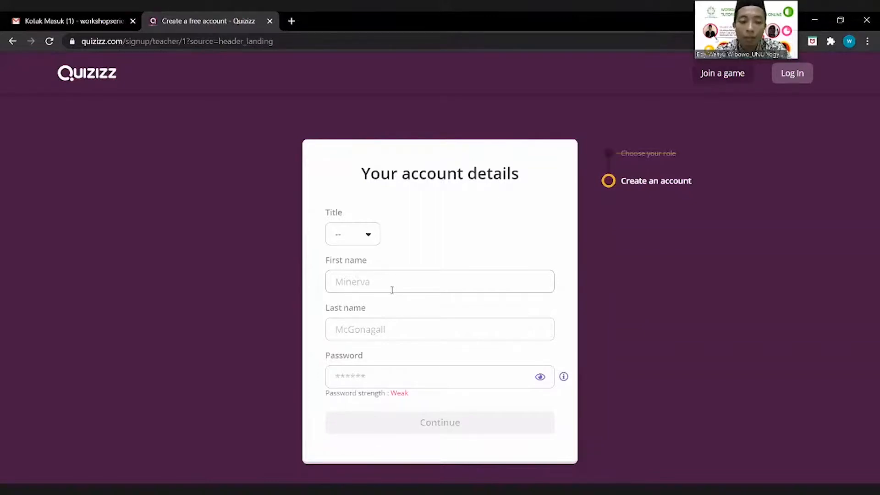
Step: Fill in account details: title Mr., the teacher's first and last name, and a password
click(367, 236)
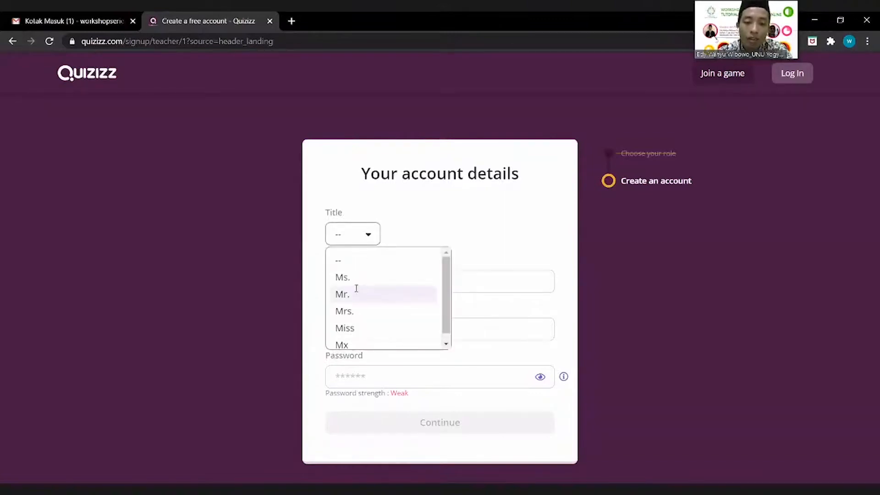
click(356, 292)
click(360, 283)
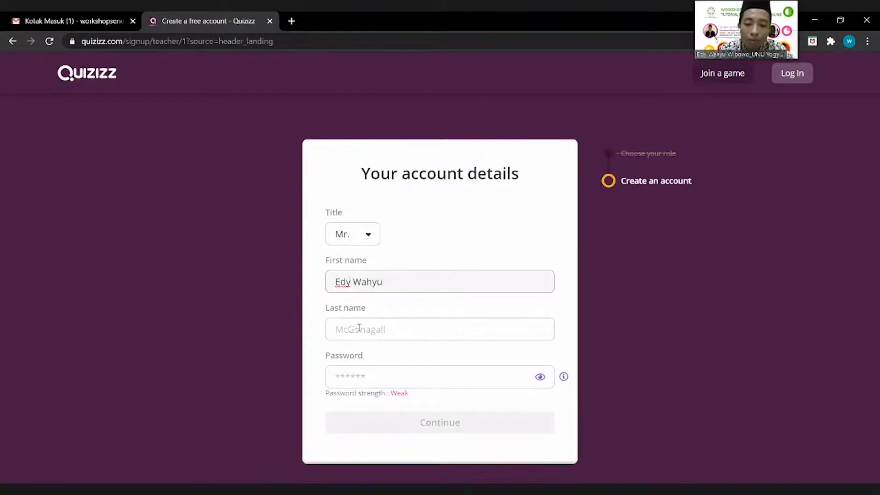
click(359, 327)
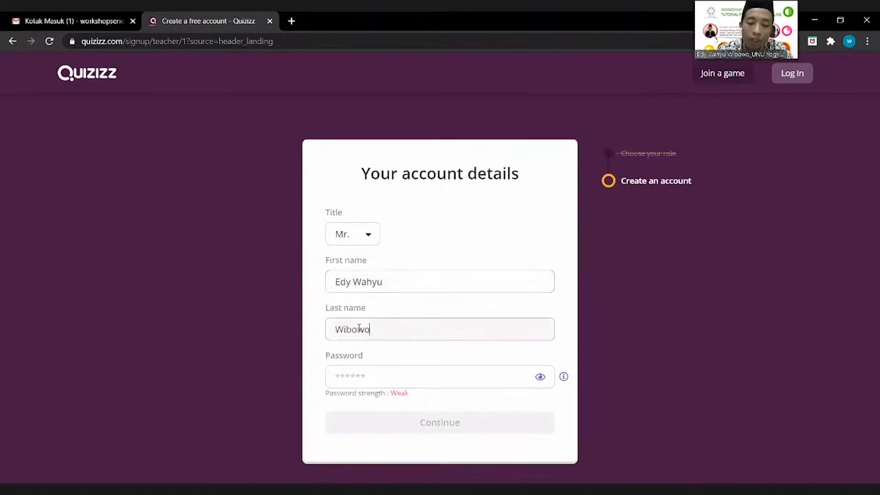
click(391, 374)
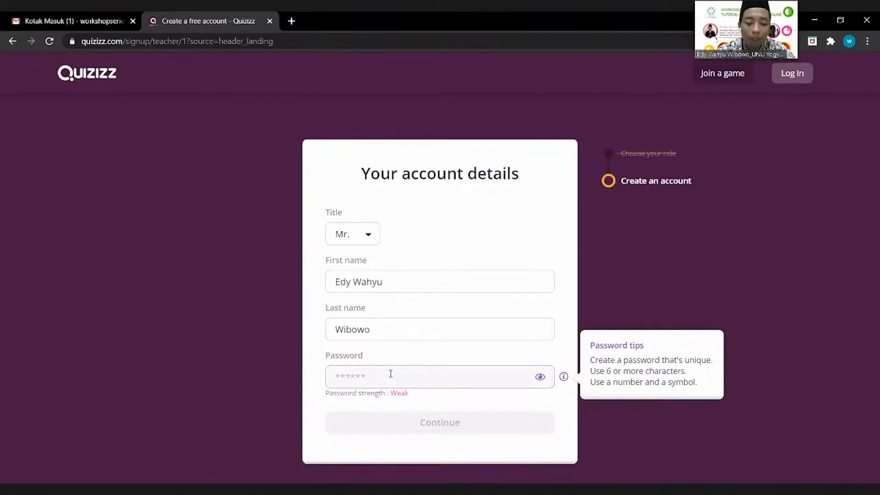
text(***)
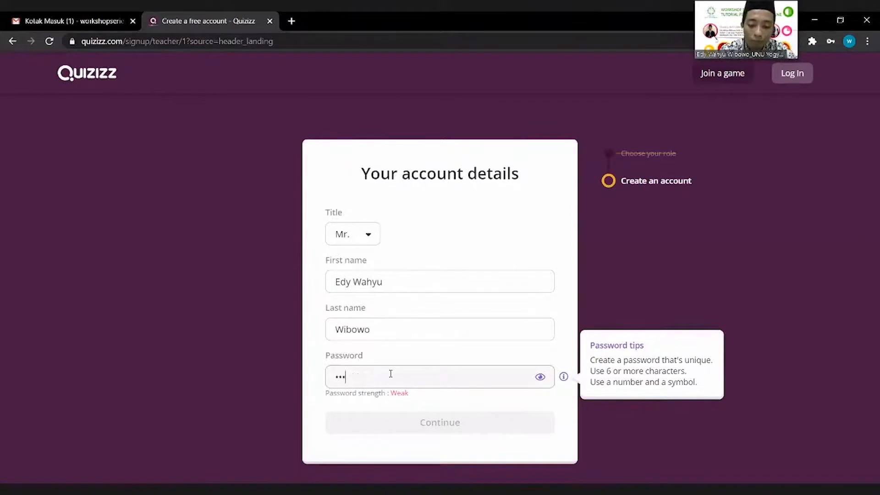
text(*****)
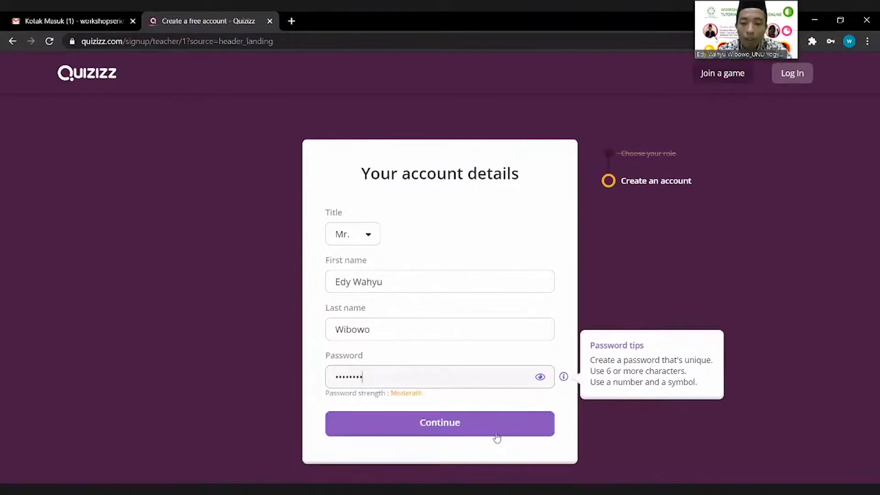
Step: Submit the account details to create the teacher account and load the dashboard
click(458, 431)
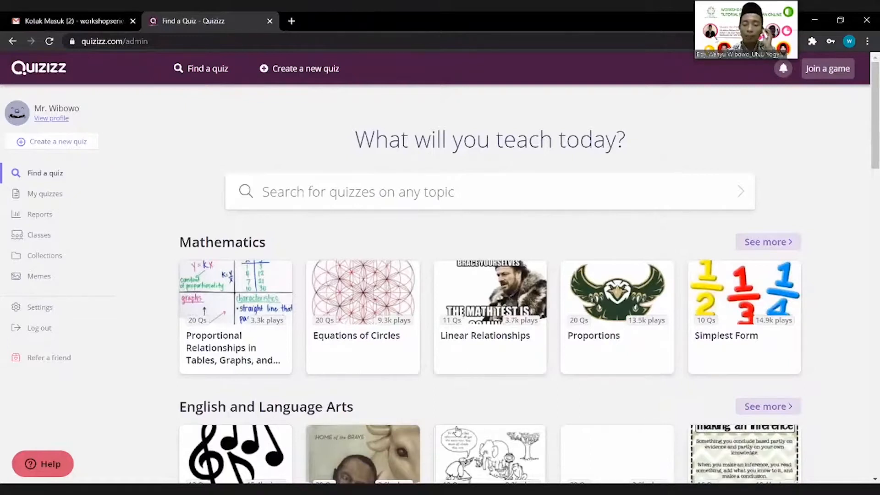
drag(754, 5, 725, 5)
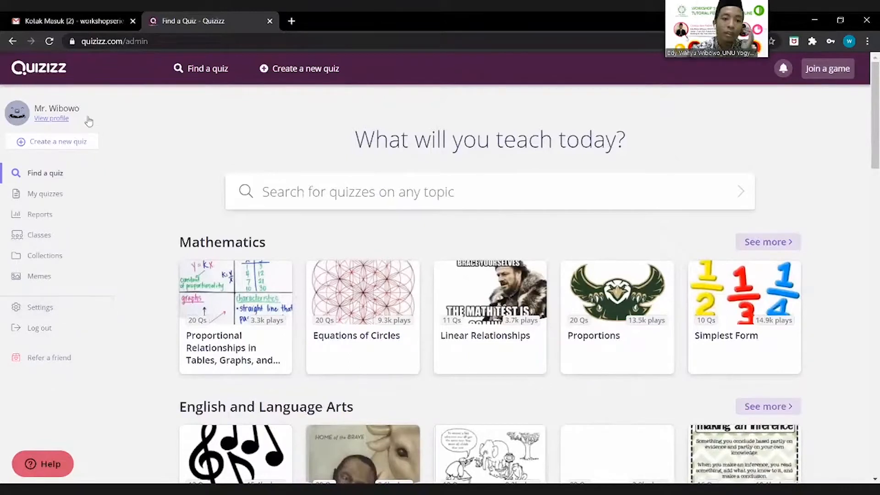
Step: Open the teacher profile from the sidebar, showing an empty Quizzes list
click(55, 119)
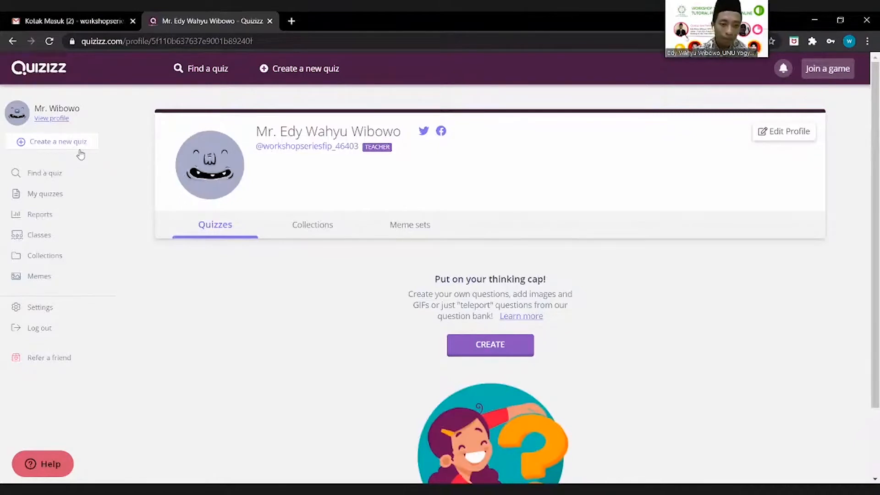
Step: Return to the teacher dashboard with the Mathematics and English quiz collections
click(59, 180)
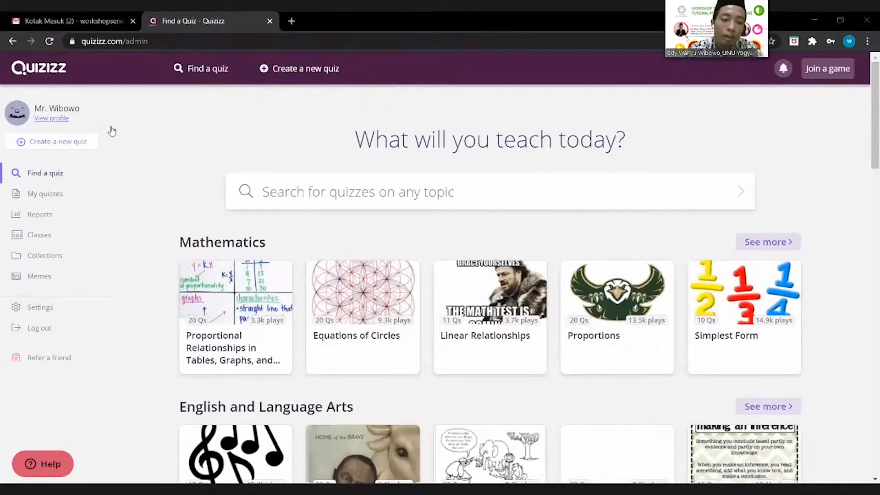
Step: Begin a new quiz, name it 'Penjumlahan', and select the Mathematics subject
click(61, 146)
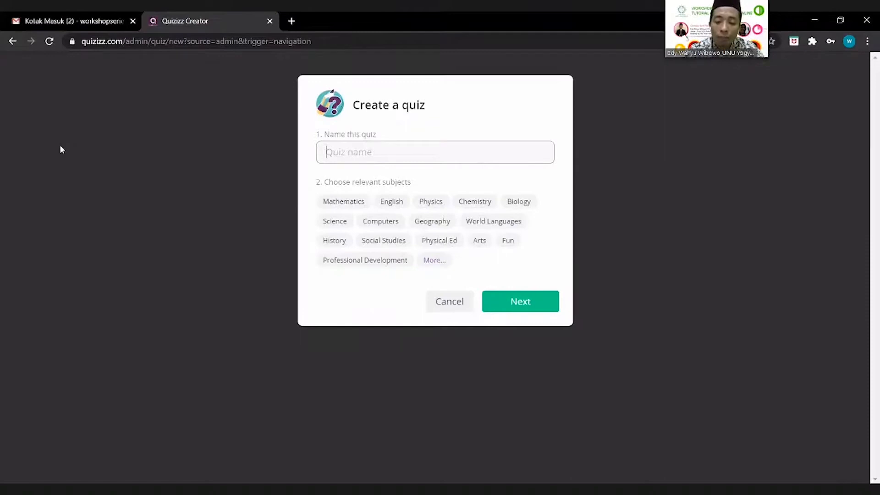
text(P)
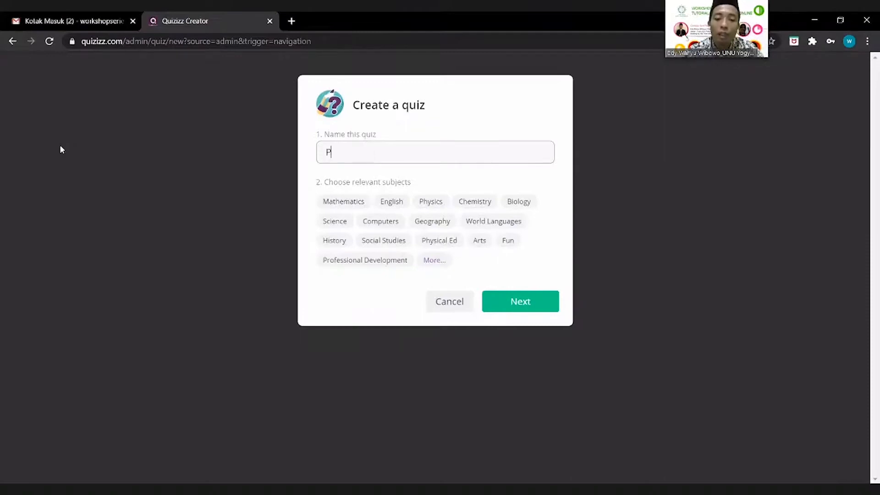
text(enjumlahan)
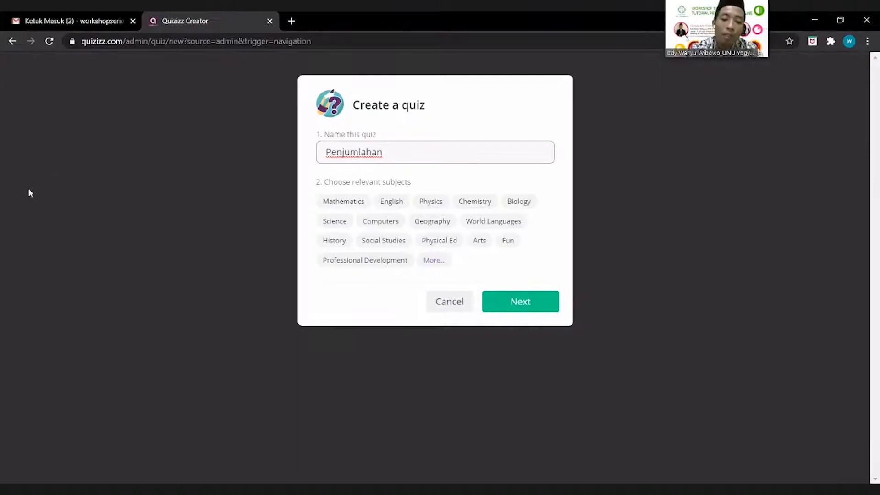
click(342, 203)
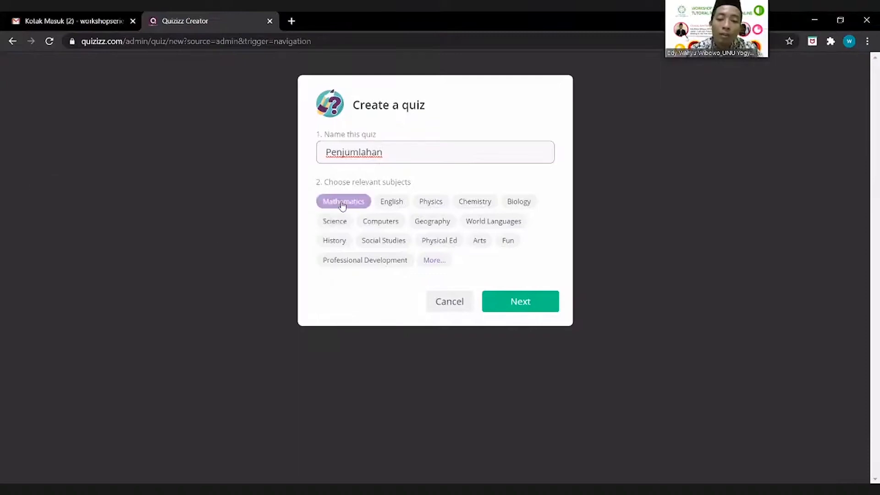
click(342, 204)
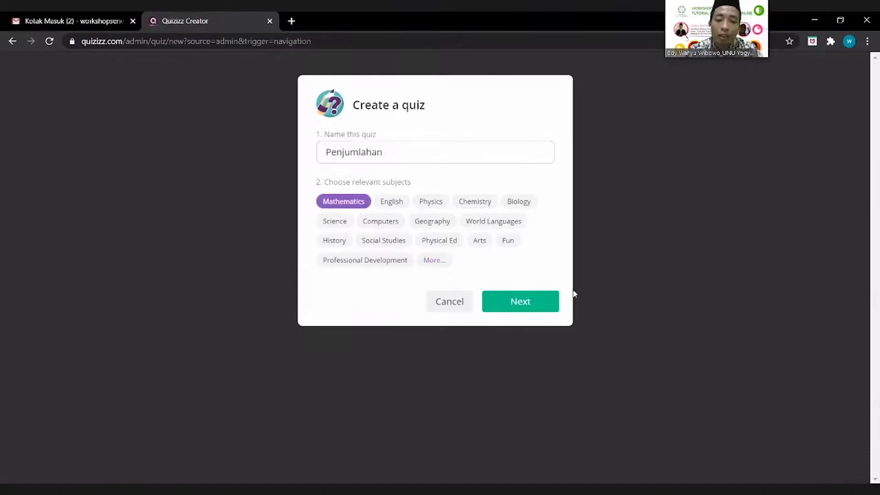
Step: Create the Penjumlahan quiz and choose 'Write your own' for its first question
click(547, 303)
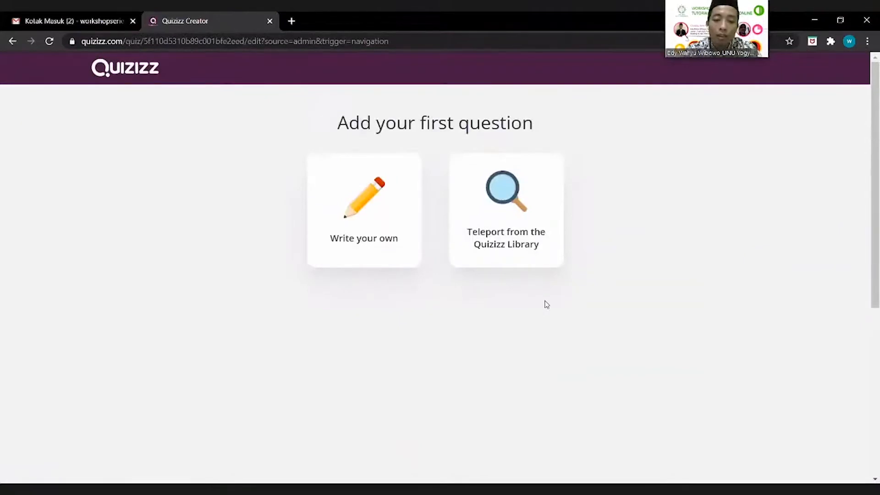
click(378, 215)
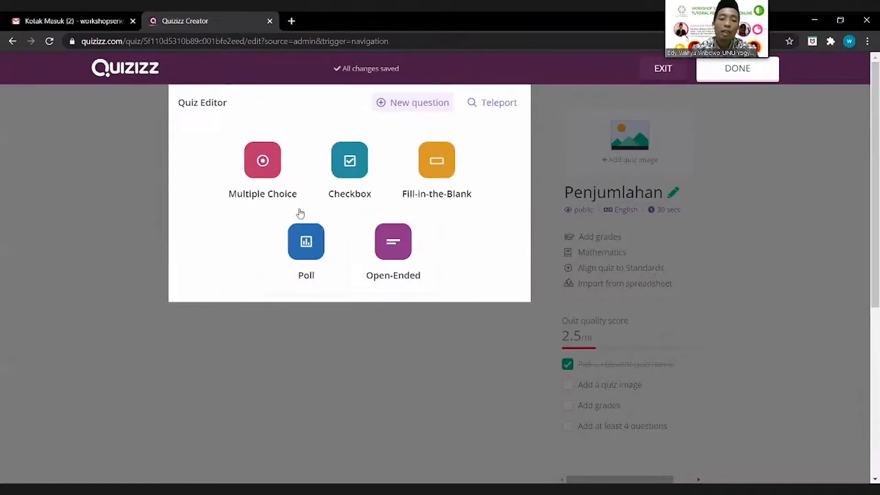
Step: Add a multiple-choice question with the text 'Hasil dari 2 + 8 = ....'
click(270, 169)
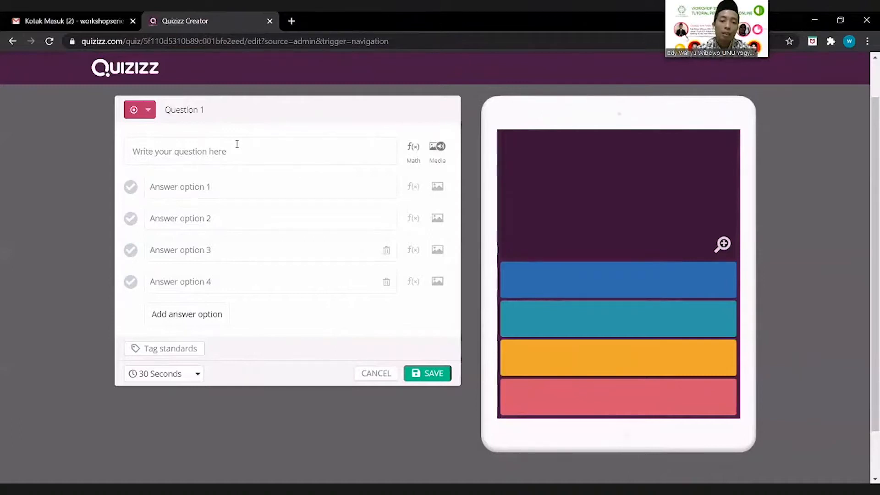
click(224, 156)
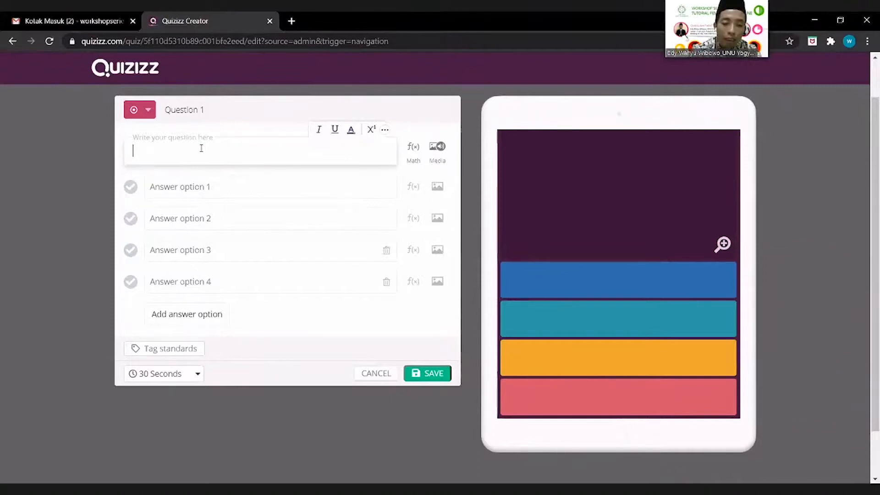
text(H)
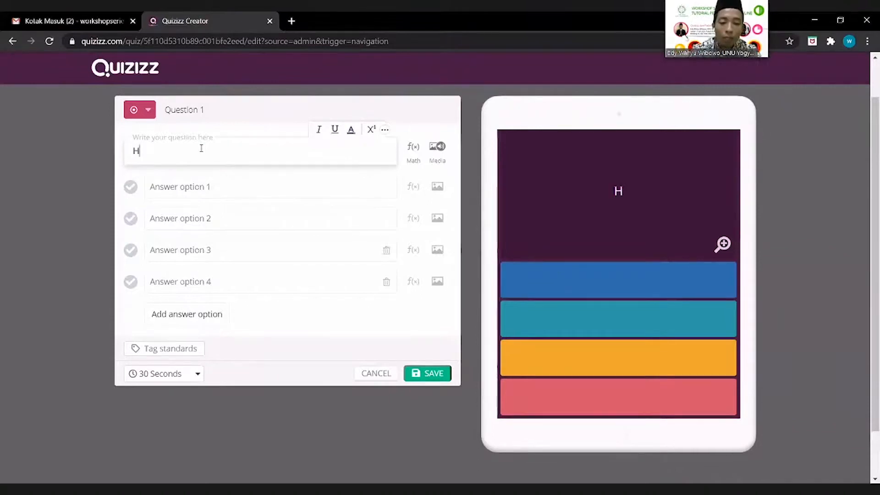
text(asil)
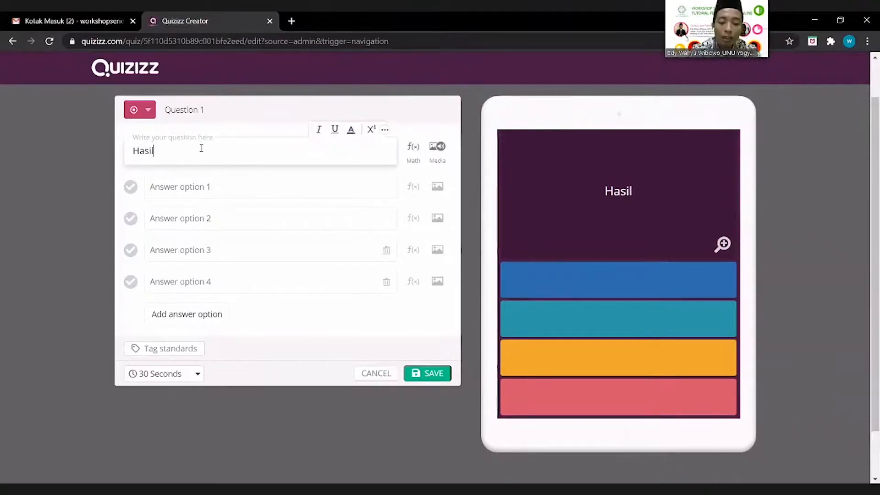
text( dari)
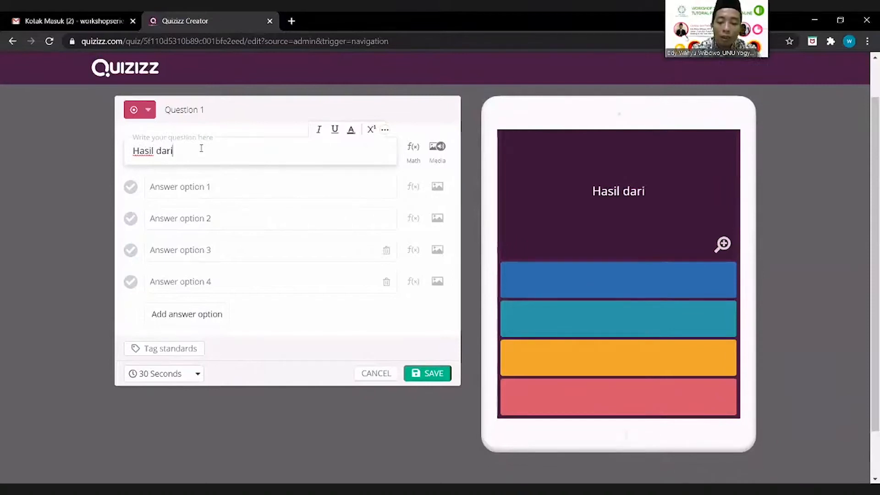
text( 2)
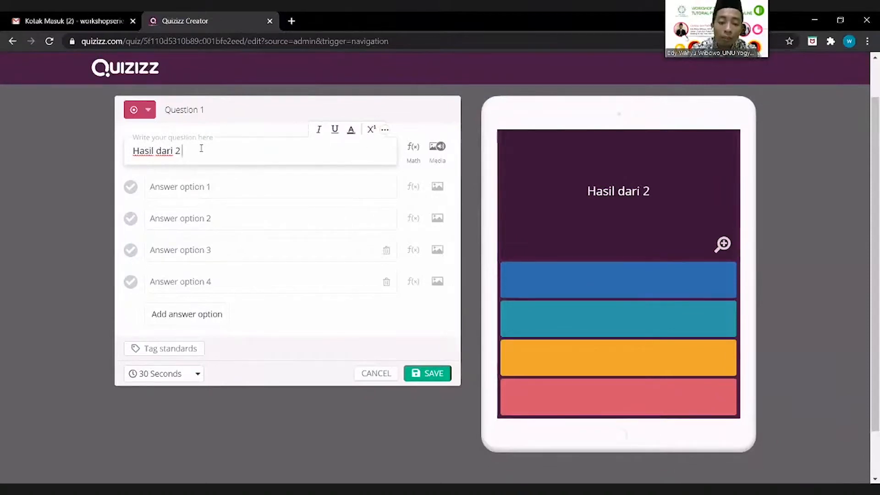
text( + 8)
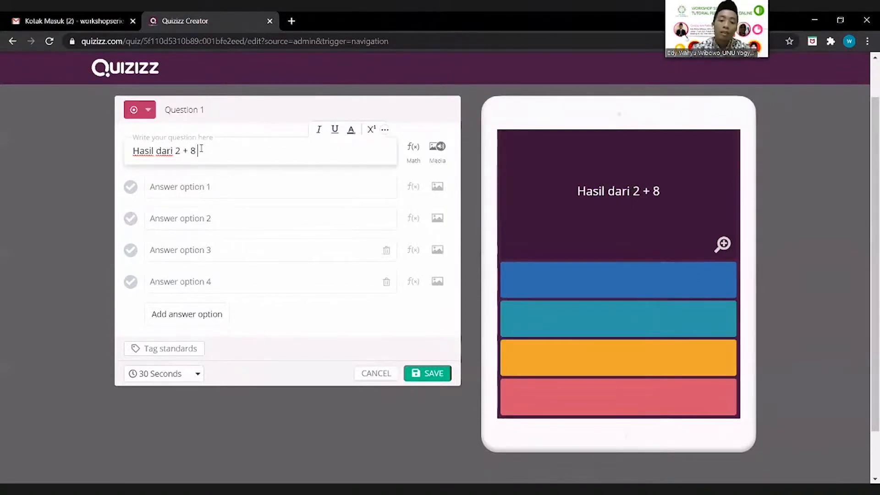
text( = ....)
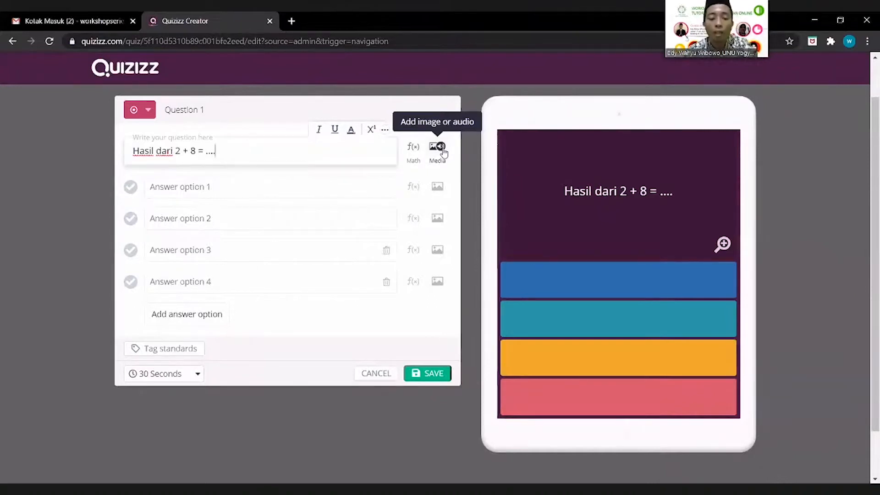
click(256, 188)
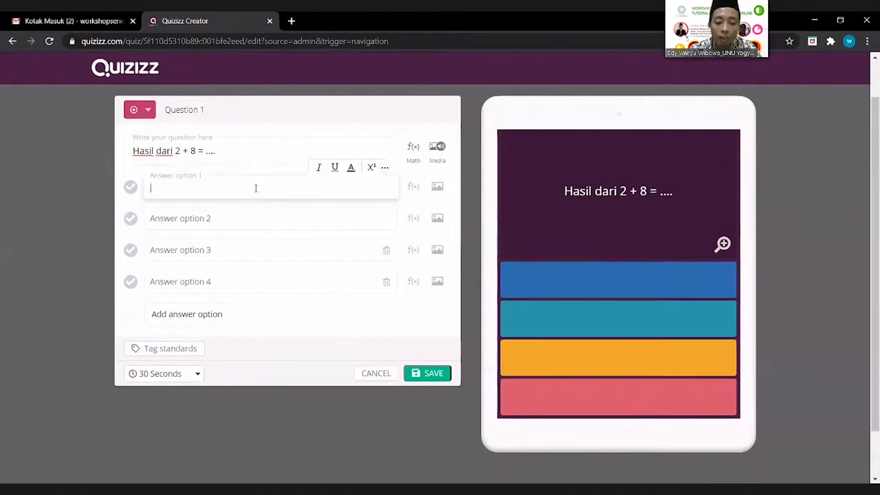
Step: Fill answer options 1–4 with 9, 10, 11 and 12, marking 10 as correct
text(9)
click(248, 221)
text(10)
click(239, 250)
text(11)
click(233, 278)
text(12)
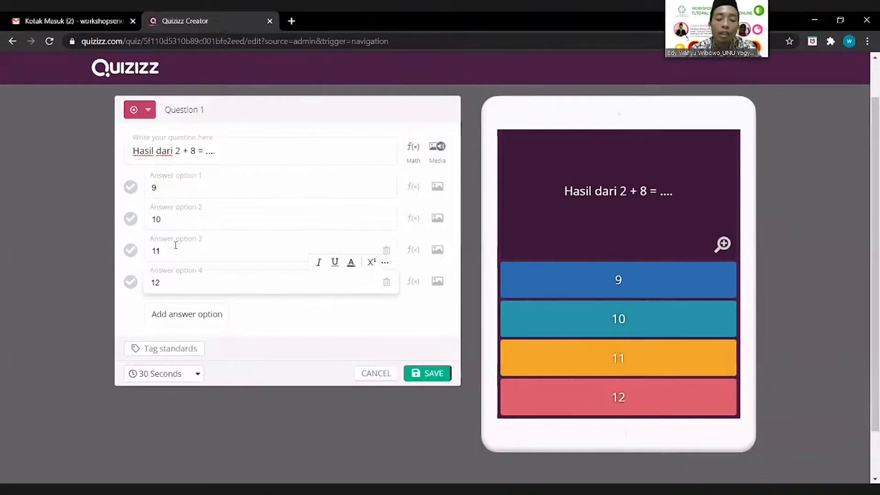
click(131, 219)
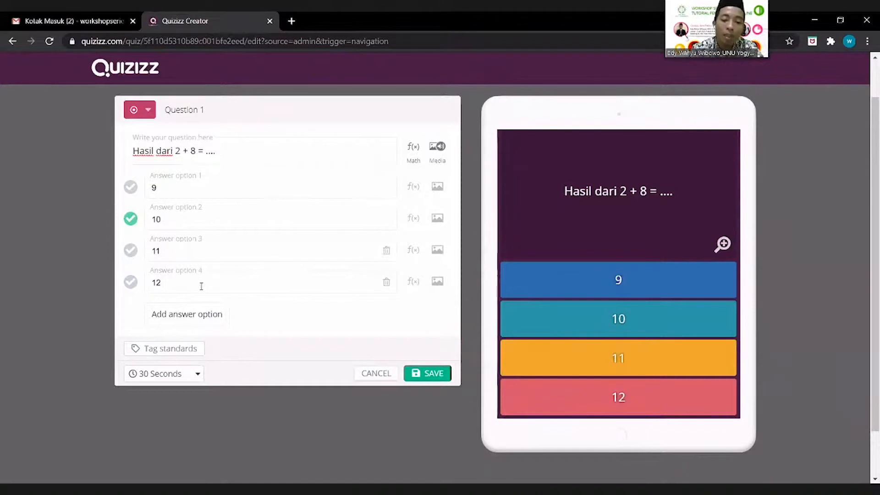
Step: Add a fifth answer option reading 13 to question 1
click(199, 321)
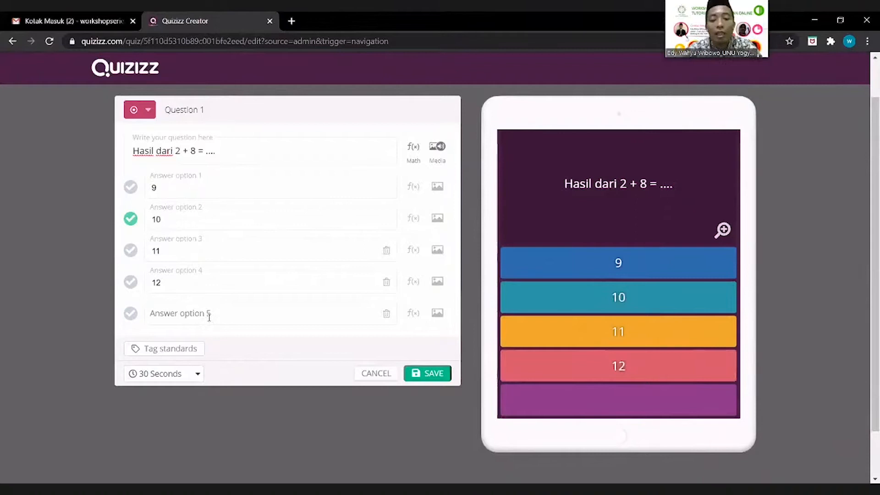
click(209, 317)
text(13)
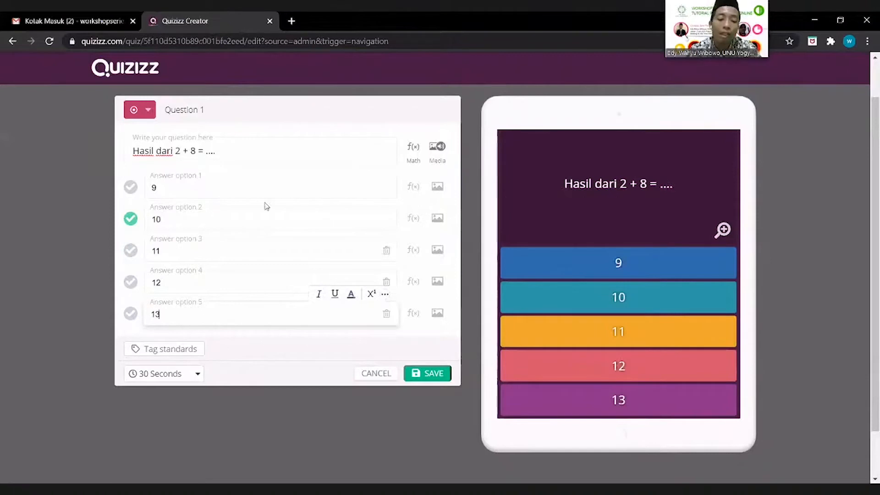
click(170, 384)
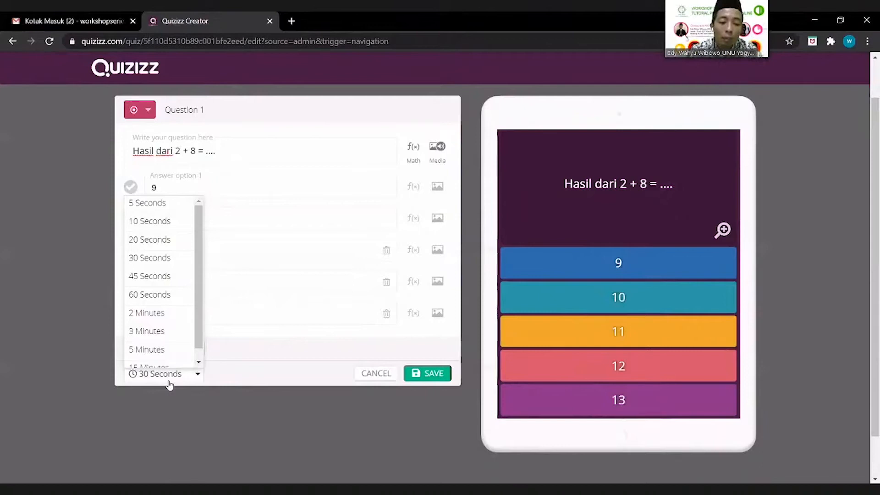
Step: Browse the timer choices and close the list, leaving 30 Seconds selected
drag(196, 341, 203, 361)
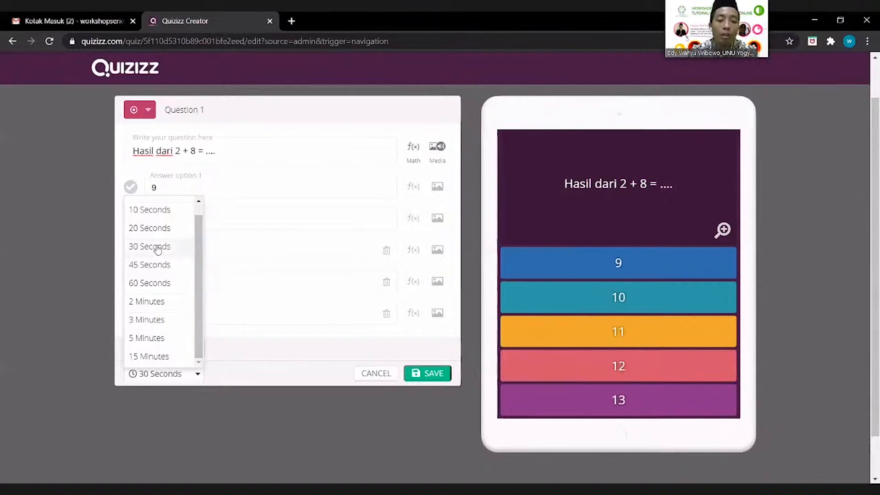
click(383, 354)
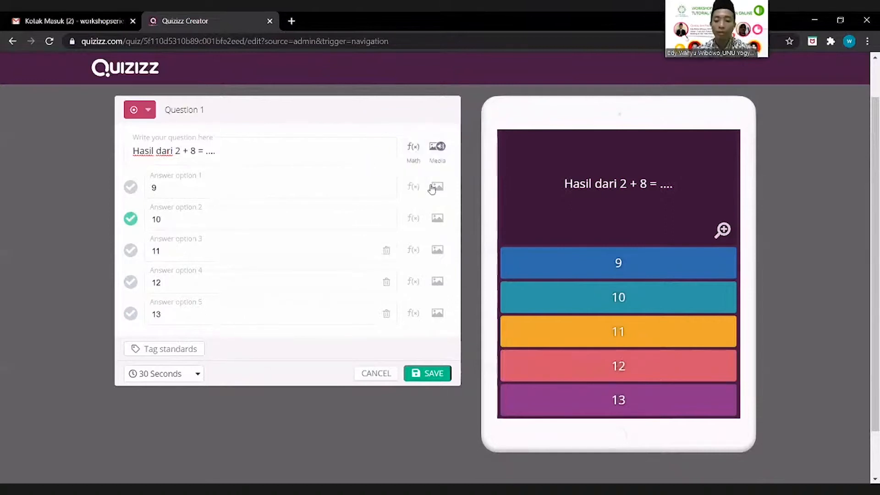
Step: Save question 1 to the Penjumlahan quiz
click(429, 374)
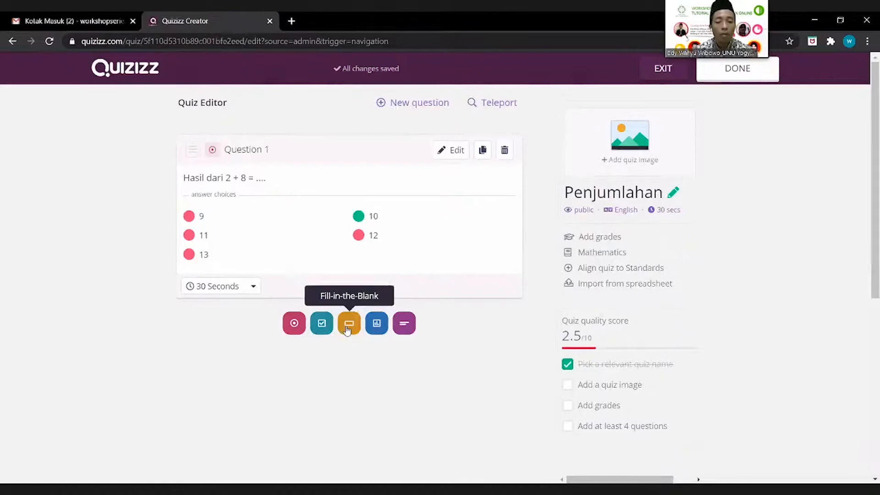
Step: Add a second multiple-choice question reading 'Hasil dari -2 + 10 = .....'
click(294, 324)
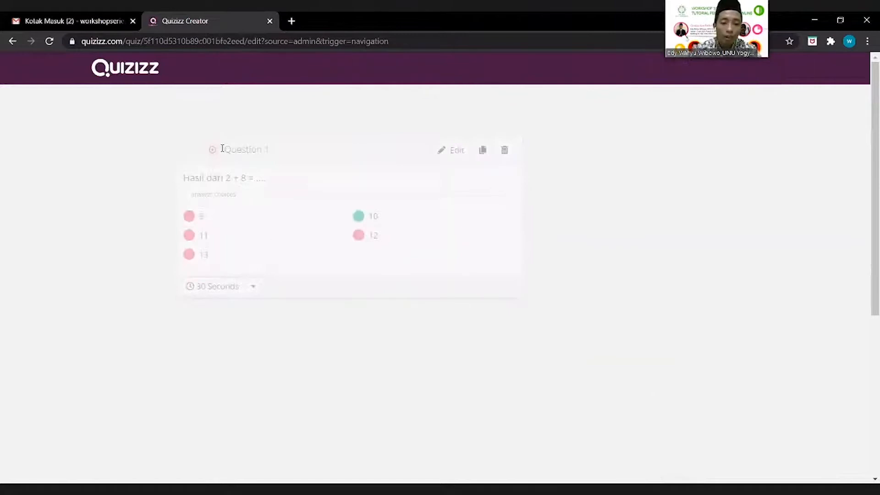
text(Hasil)
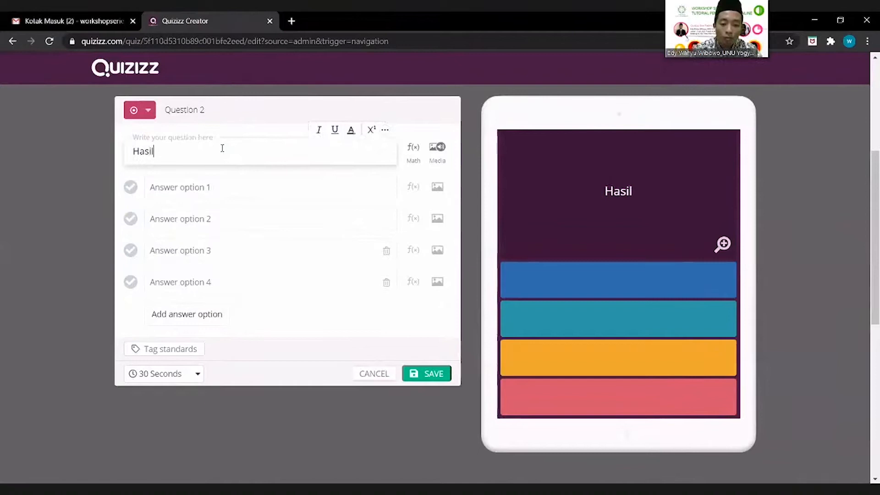
text( dari )
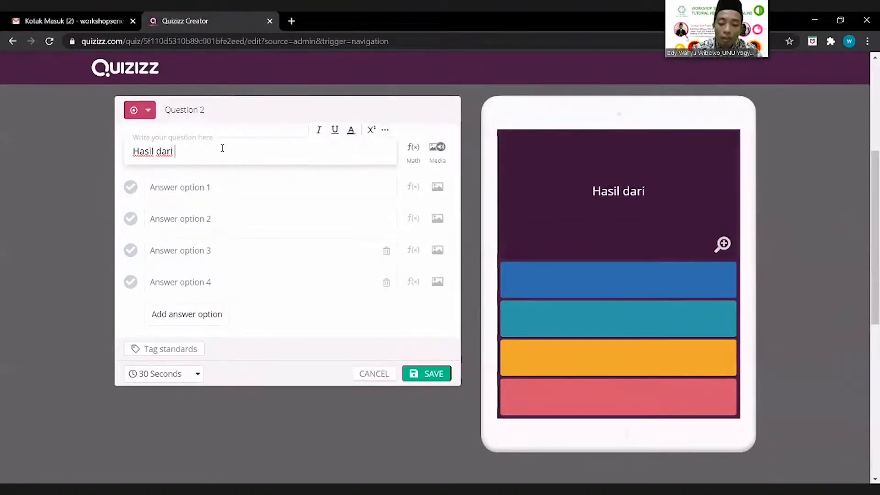
text(-)
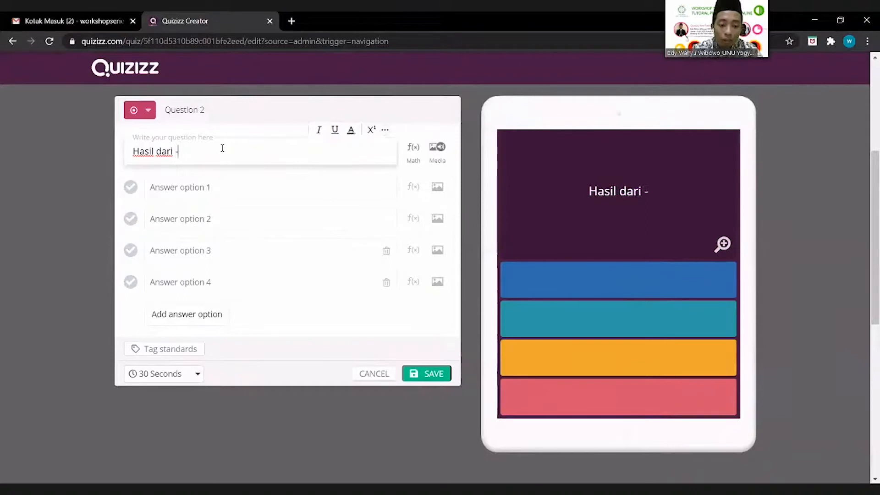
text(2)
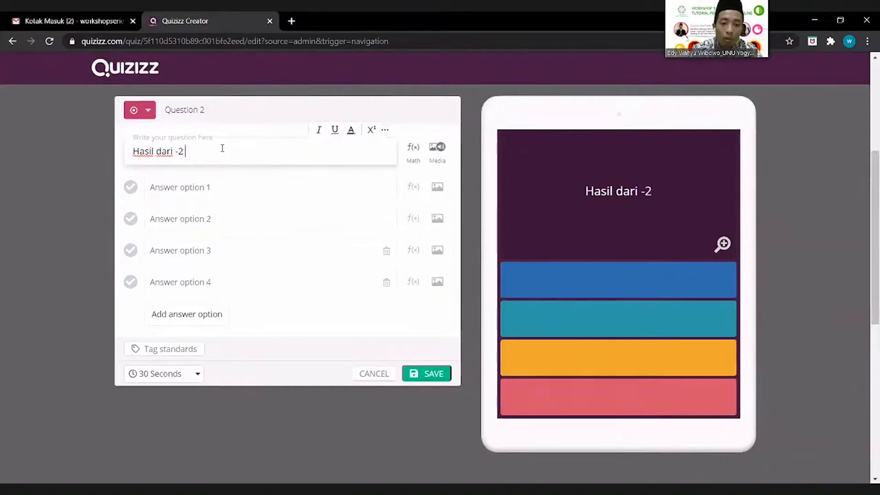
text( _)
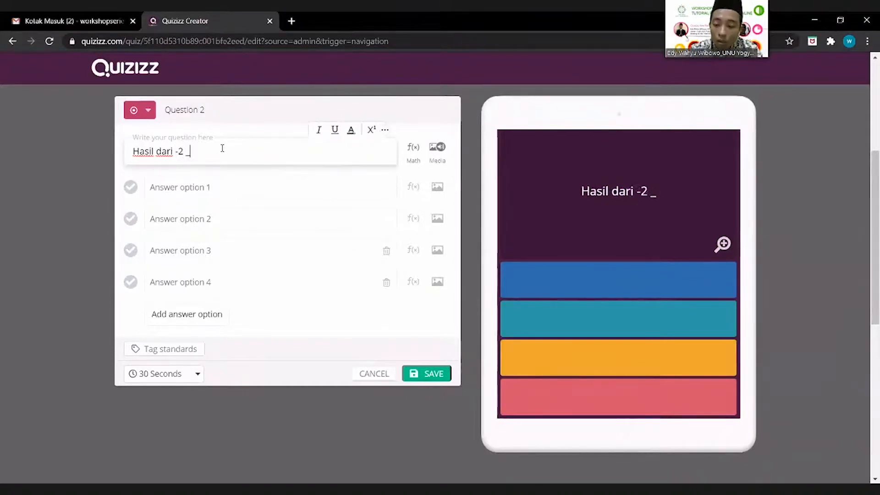
key(BackSpace)
key(BackSpace)
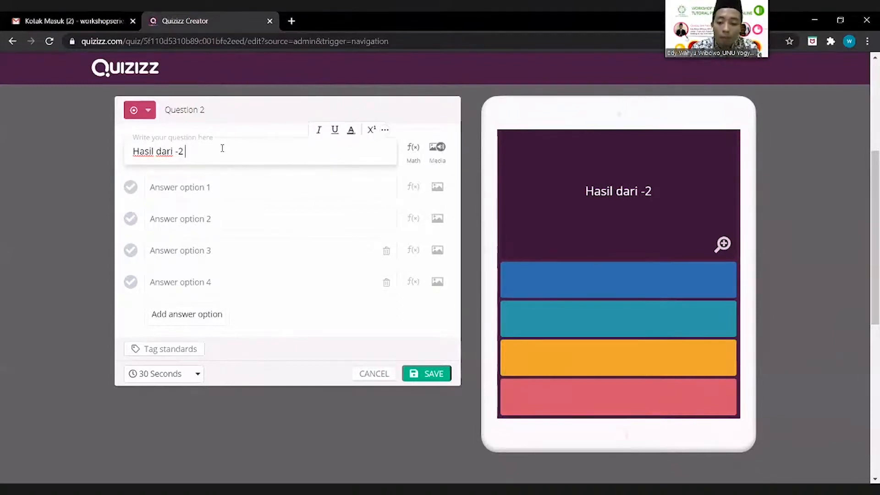
text(+ 10)
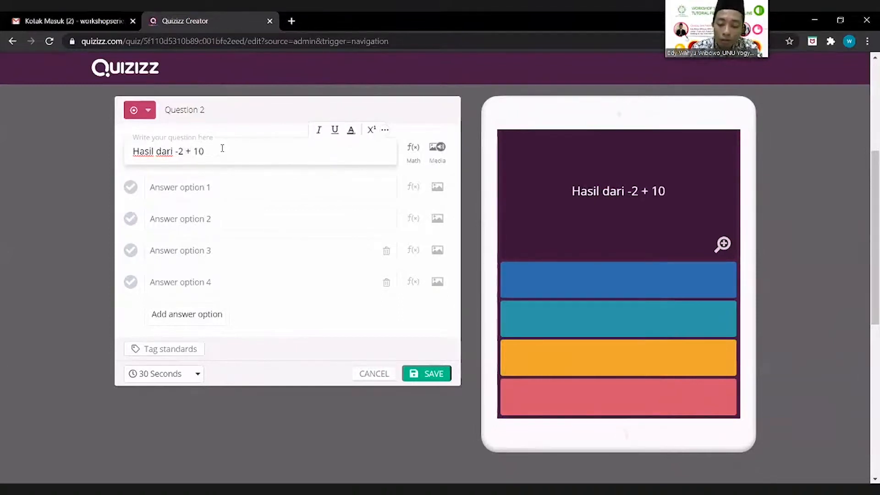
text( =)
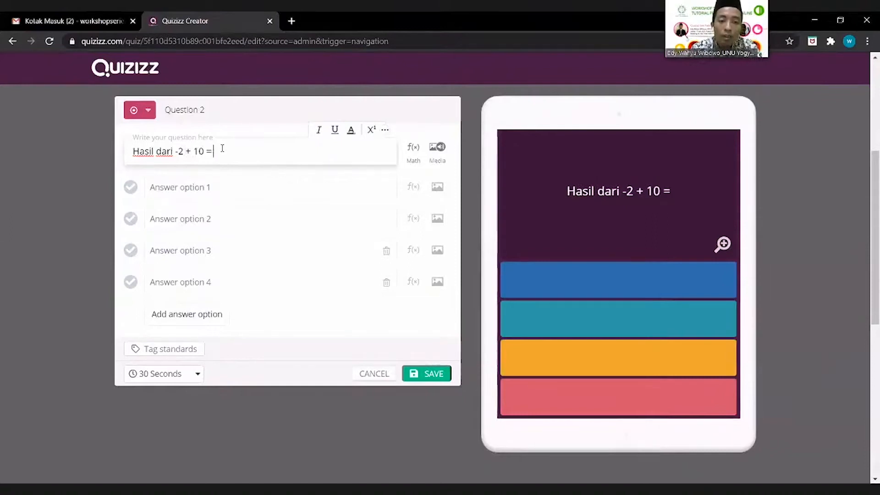
text( .....)
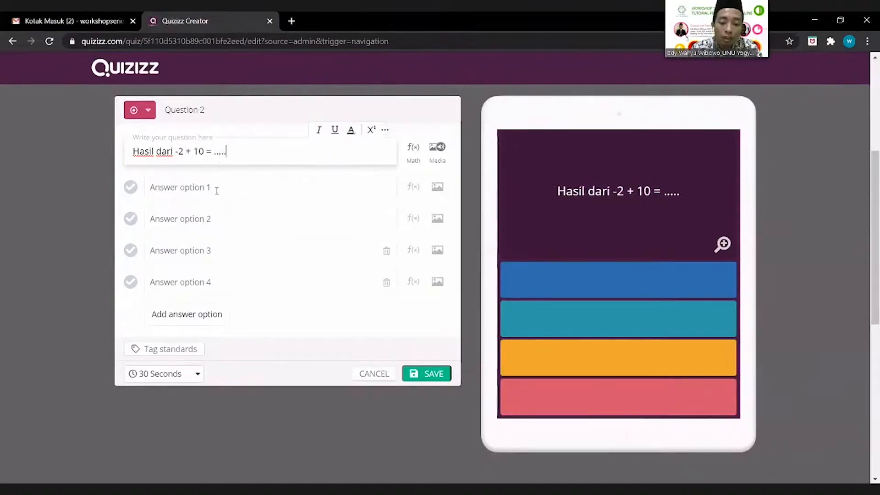
click(217, 188)
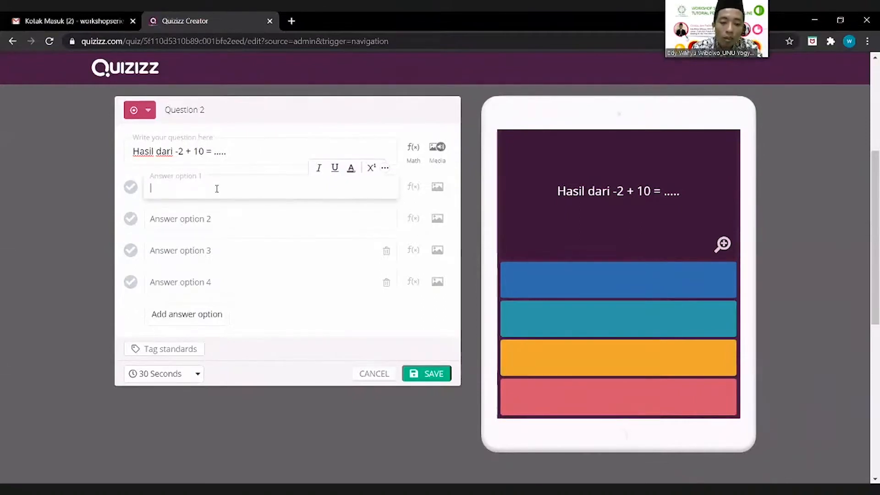
Step: Enter answers 12, -12, 8, -8 and a fifth option 15, marking 8 as correct
text(12)
click(213, 217)
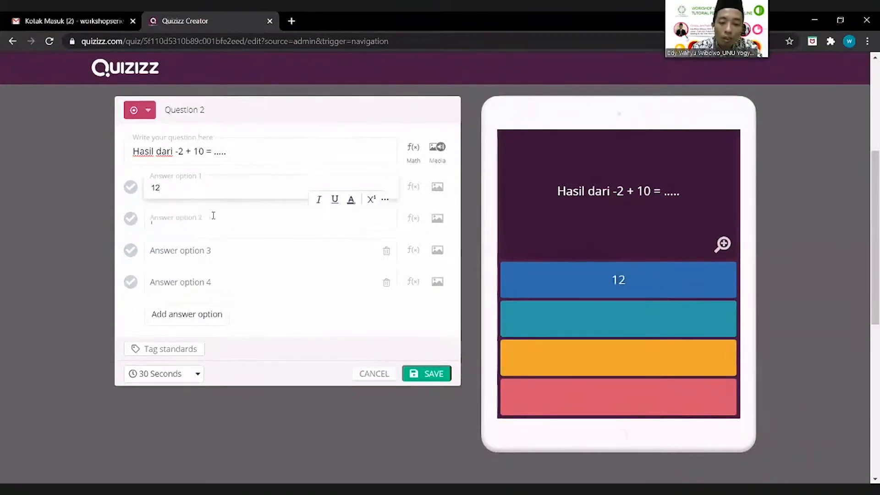
text(-12)
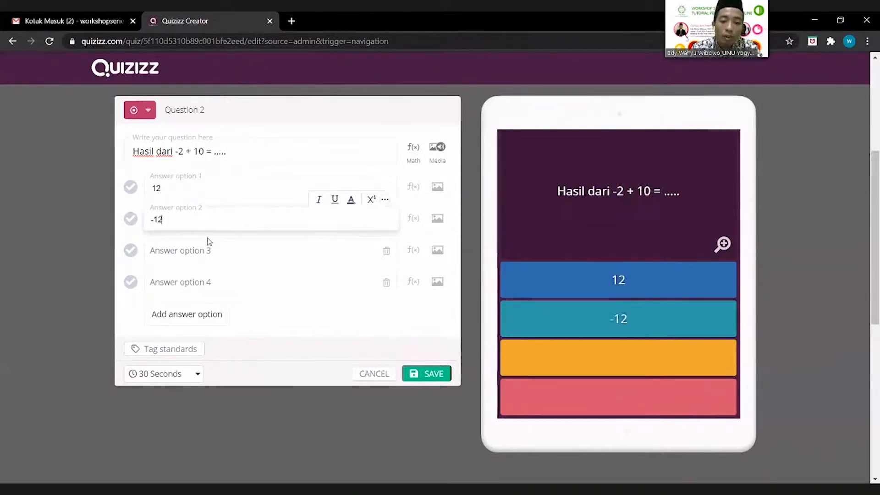
click(205, 252)
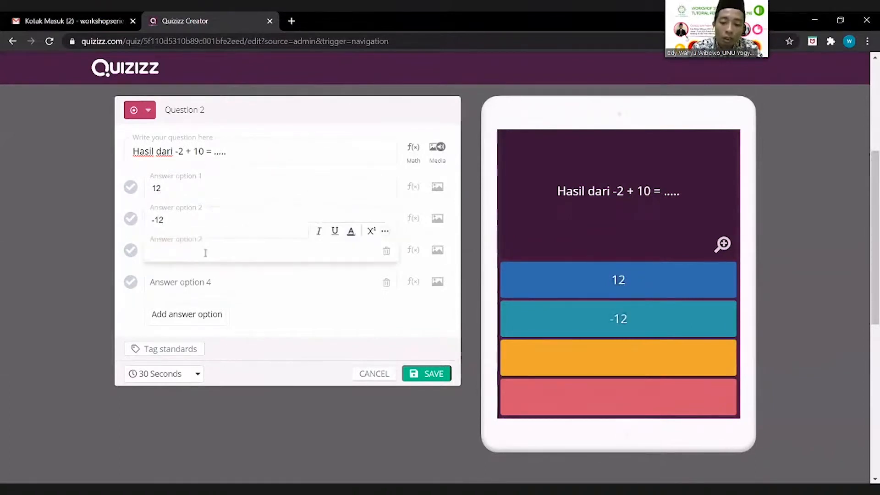
text(8)
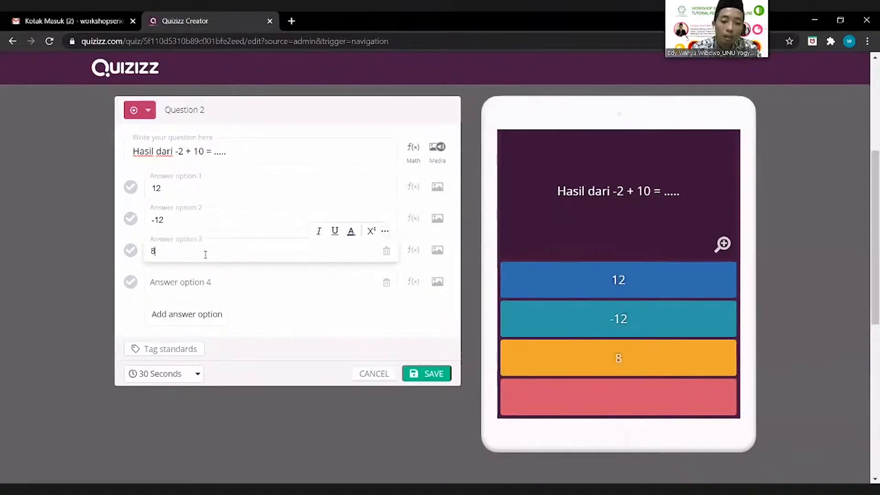
click(195, 288)
text(-8)
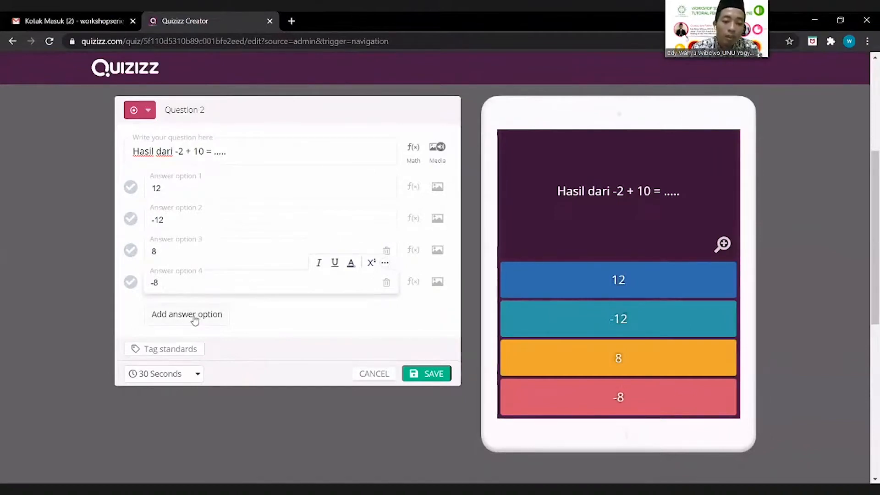
click(195, 315)
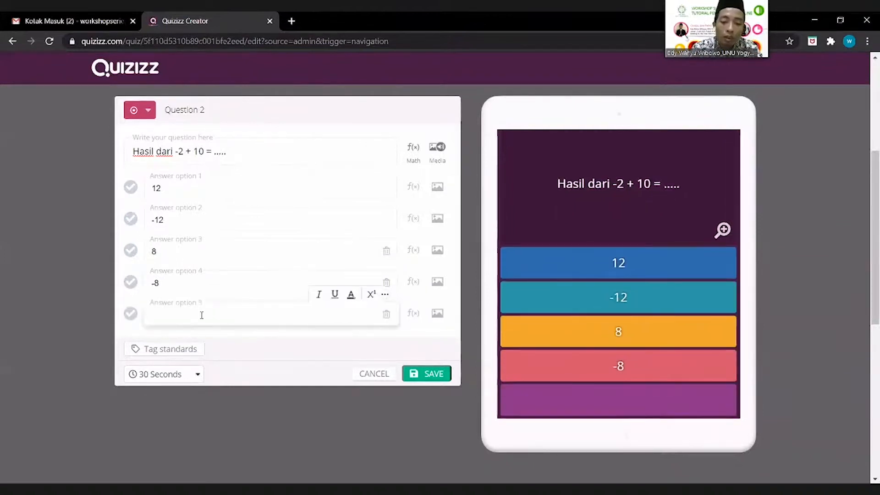
text(1)
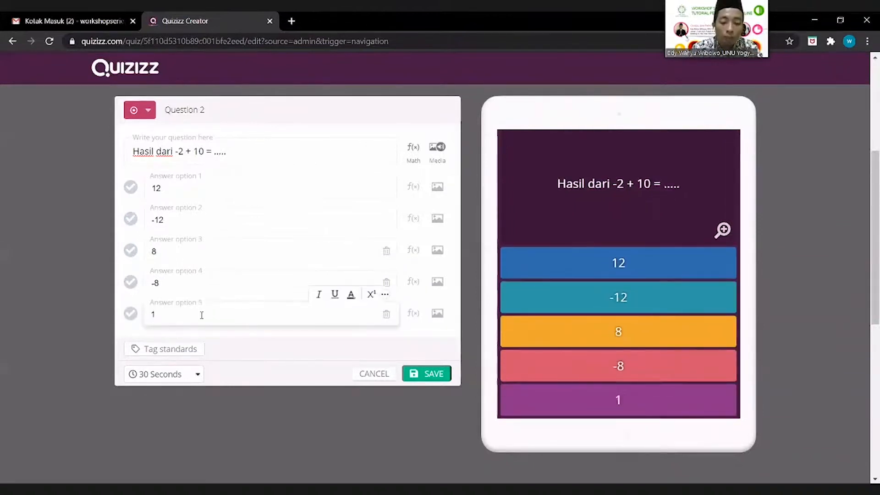
text(5)
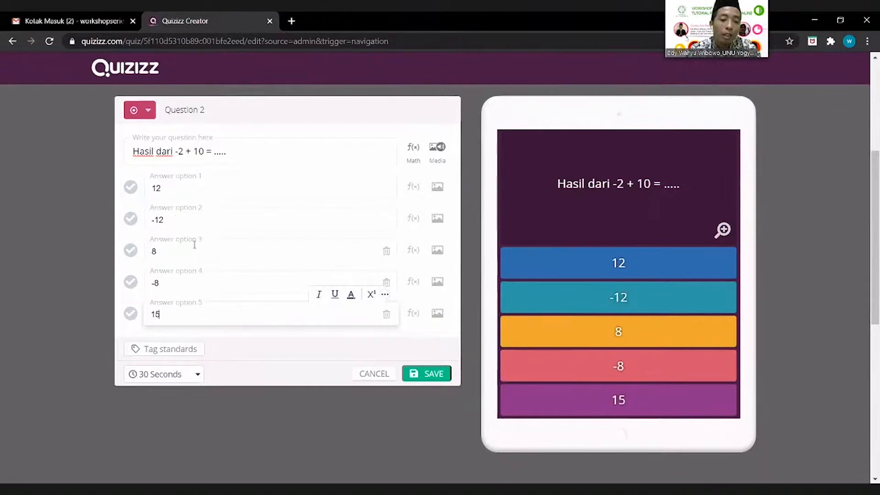
click(132, 252)
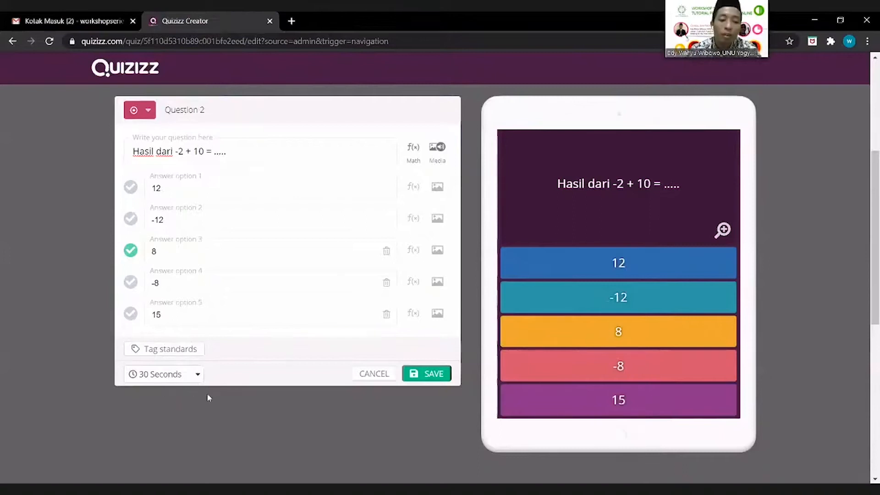
Step: Save question 2 with 8 as its correct answer
click(437, 375)
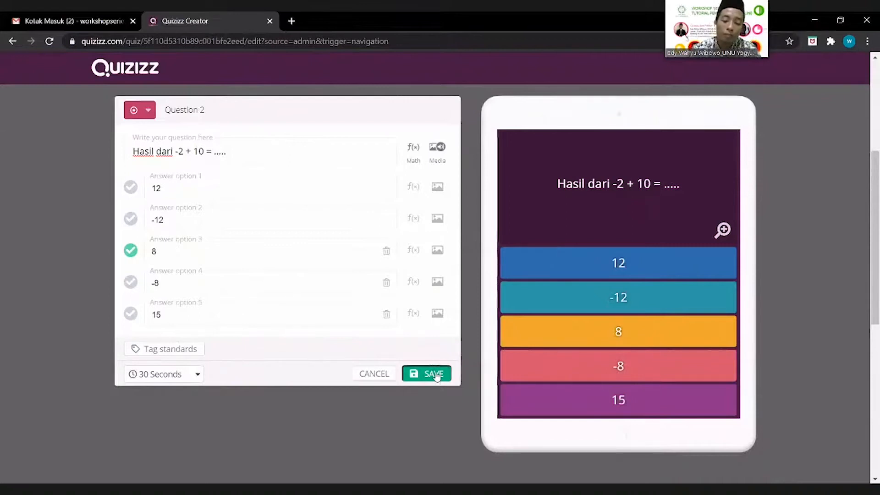
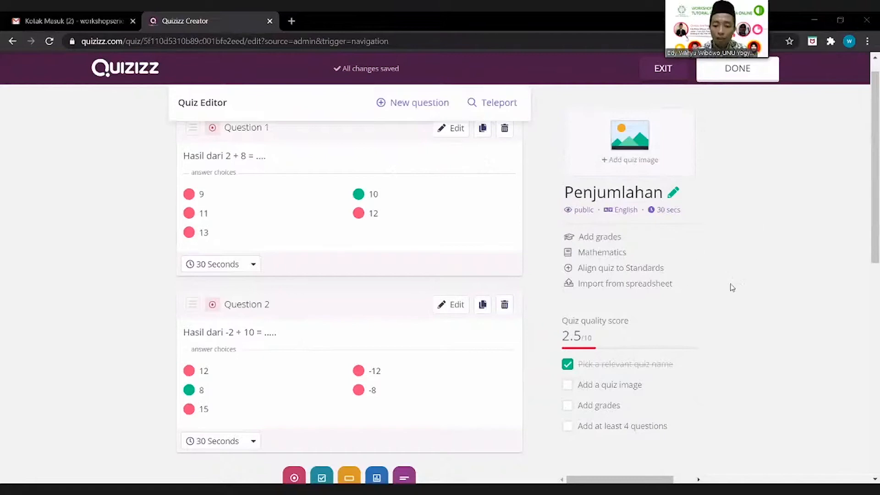
Step: Add the colourful numbers picture as the Penjumlahan quiz's title image
scroll(732, 288, down, 1)
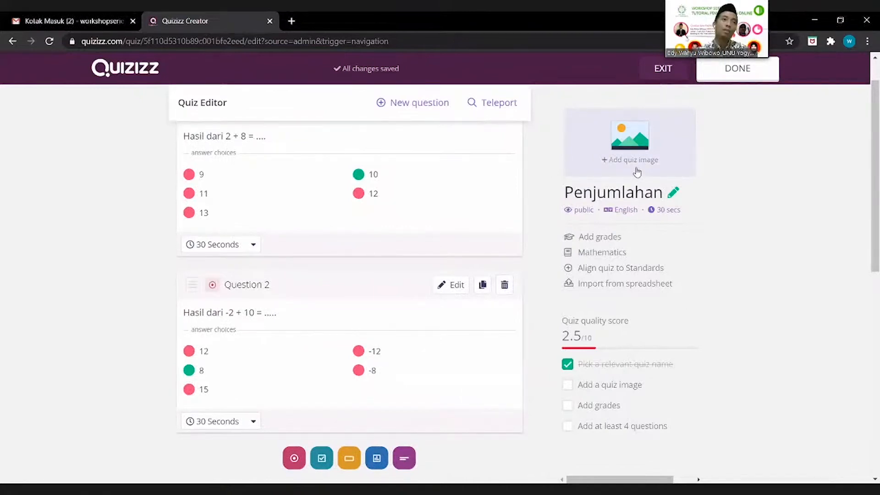
click(626, 145)
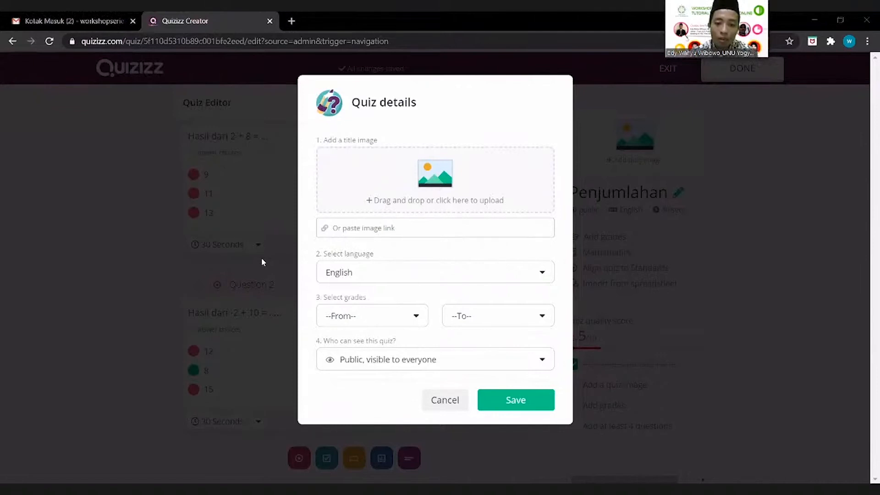
double_click(435, 190)
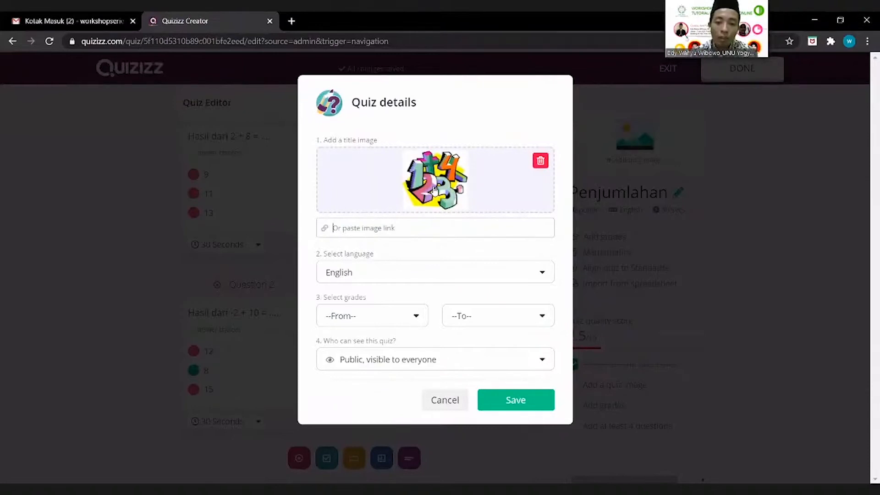
Step: Set the quiz language to Indonesian
click(543, 273)
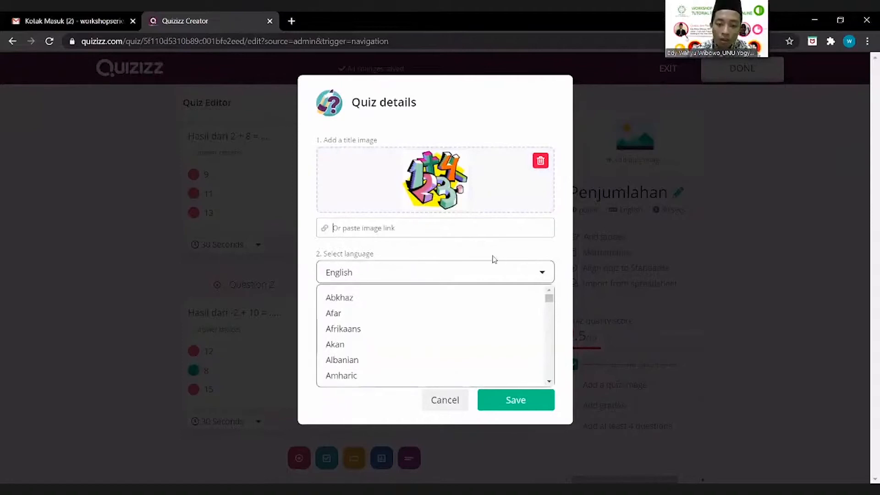
drag(550, 300, 550, 322)
click(466, 352)
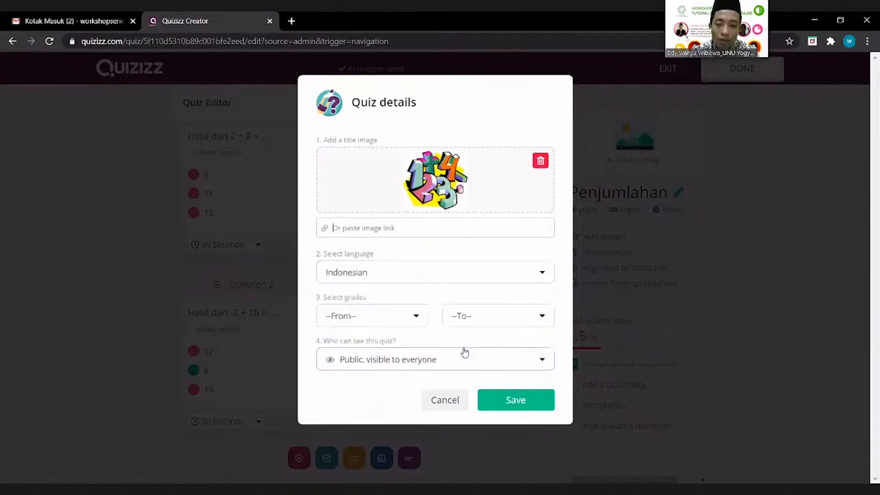
Step: Set the grade range to 3rd grade only and keep the quiz Public
click(398, 325)
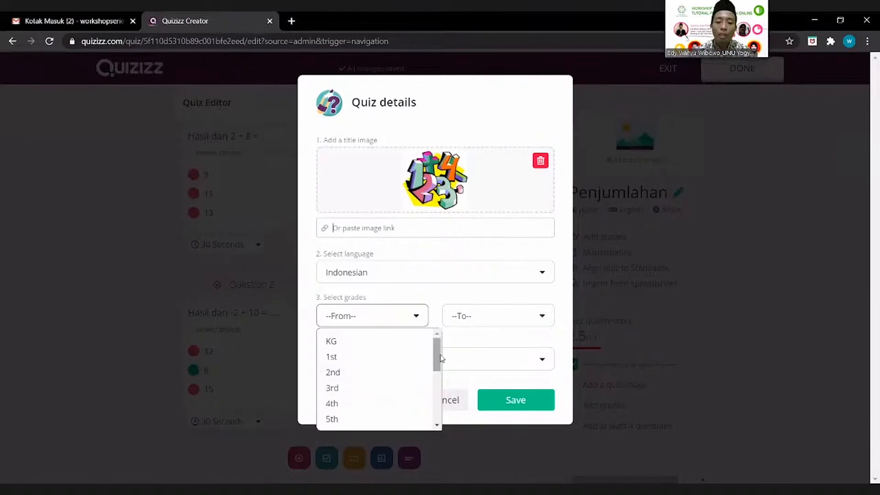
drag(437, 366, 437, 417)
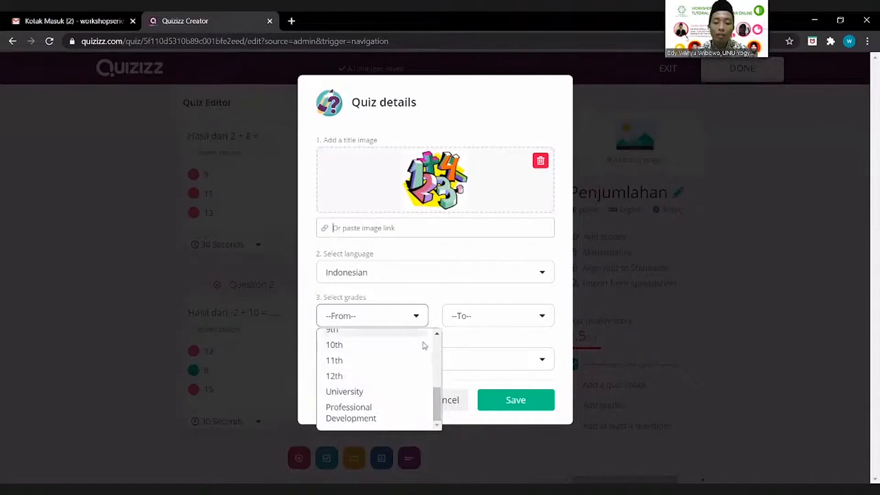
scroll(385, 374, up, 4)
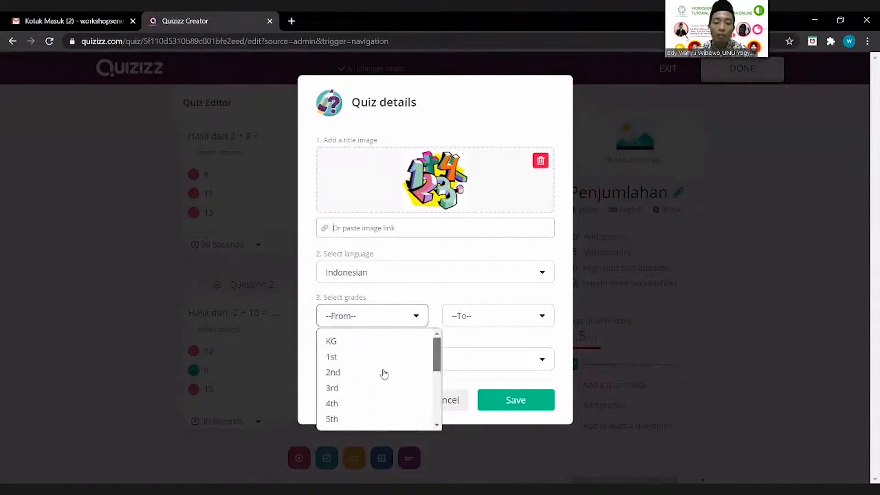
click(357, 390)
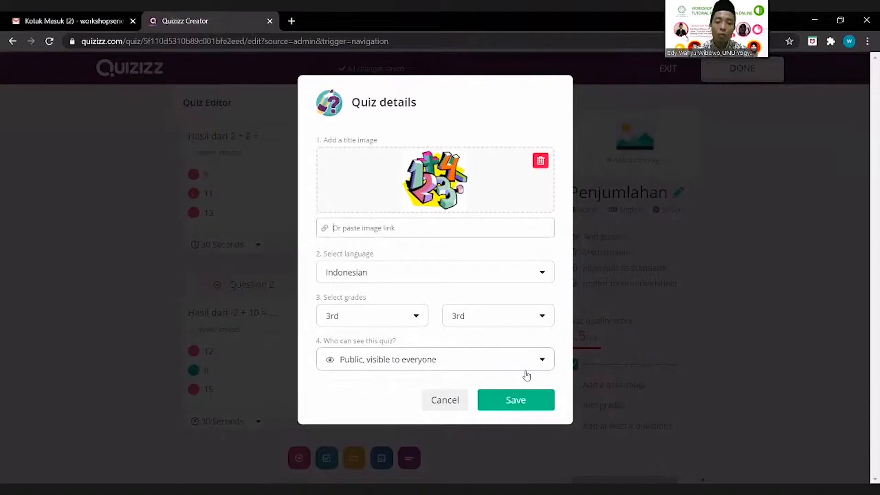
click(521, 361)
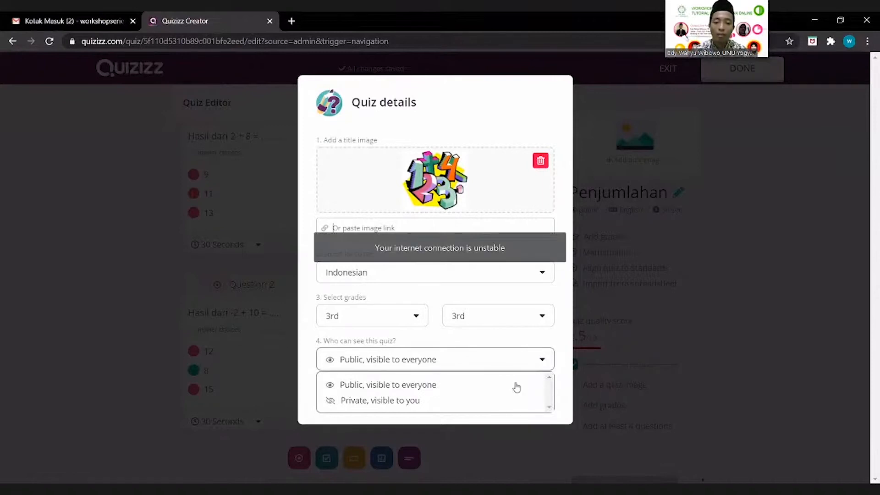
click(545, 402)
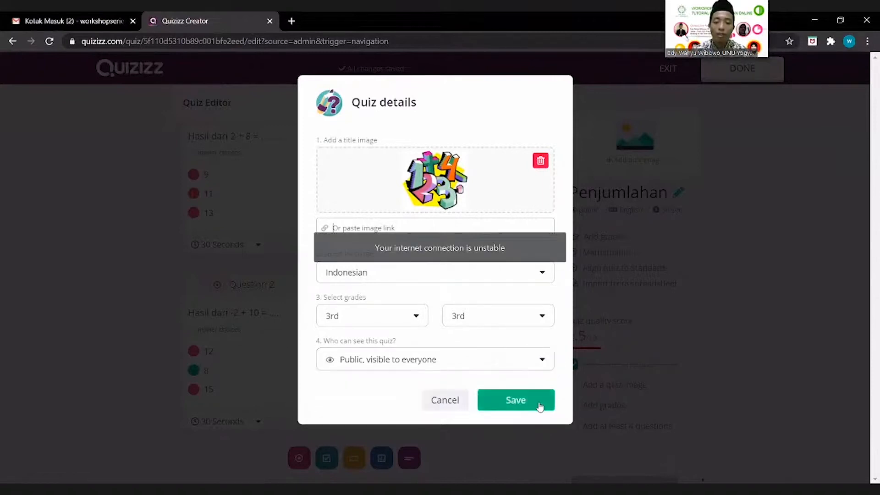
Step: Save the quiz details, raising the quality score to 7.5/10
click(540, 405)
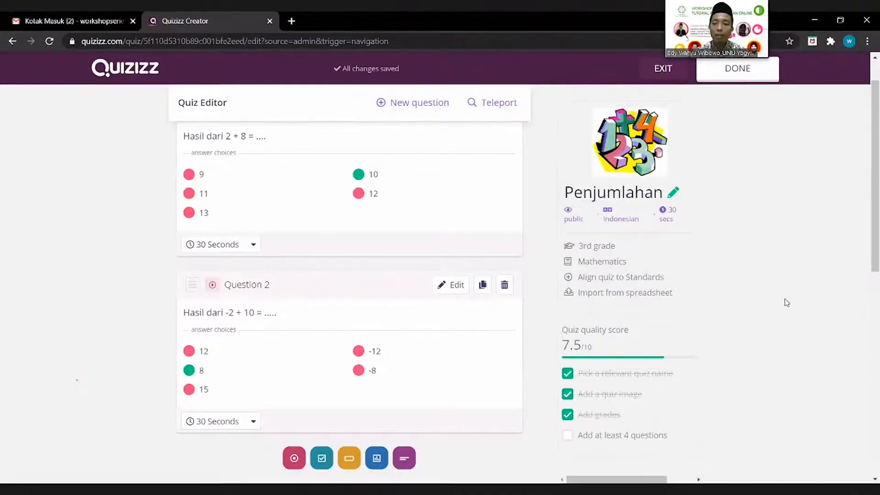
click(751, 74)
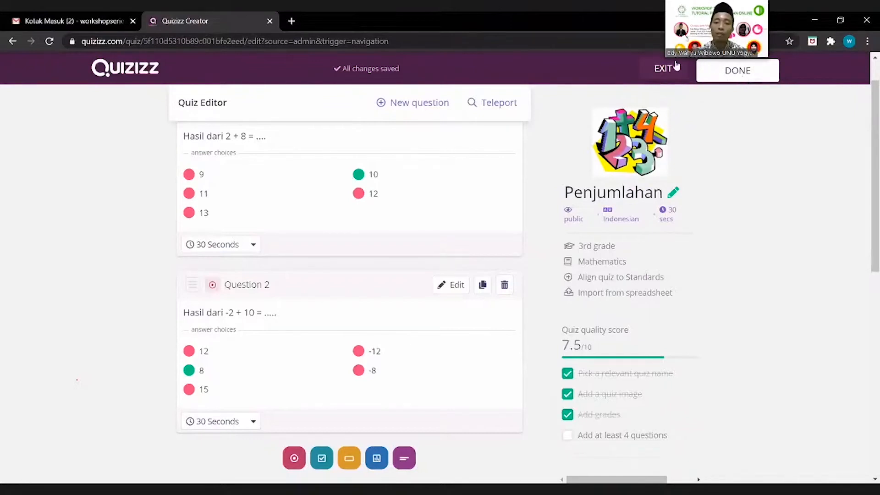
Step: Finish the quiz, open Penjumlahan from My quizzes and start hosting it live
click(749, 73)
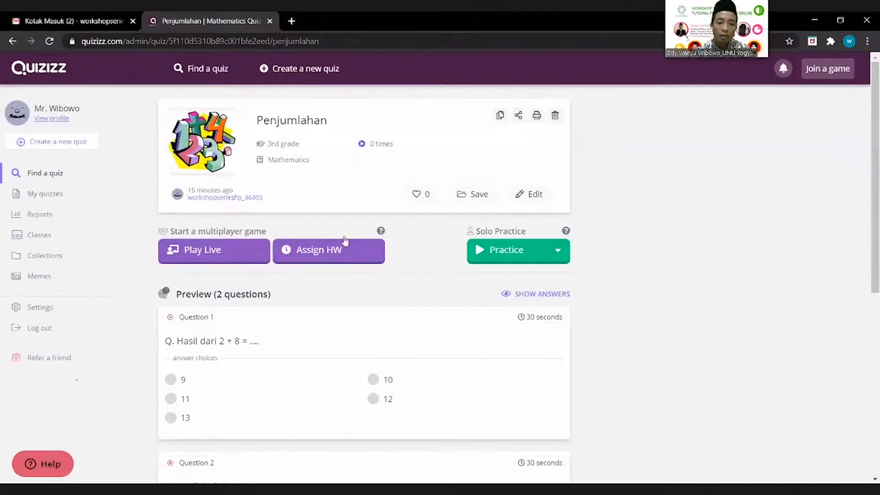
click(60, 200)
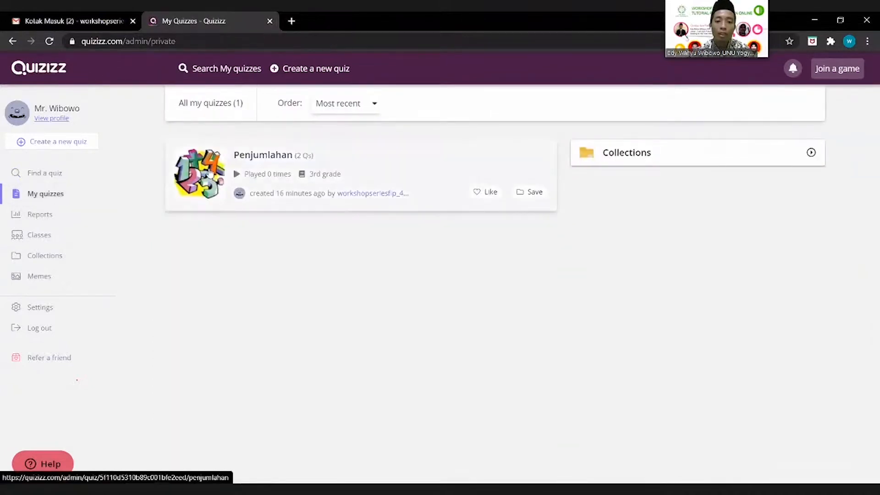
click(209, 173)
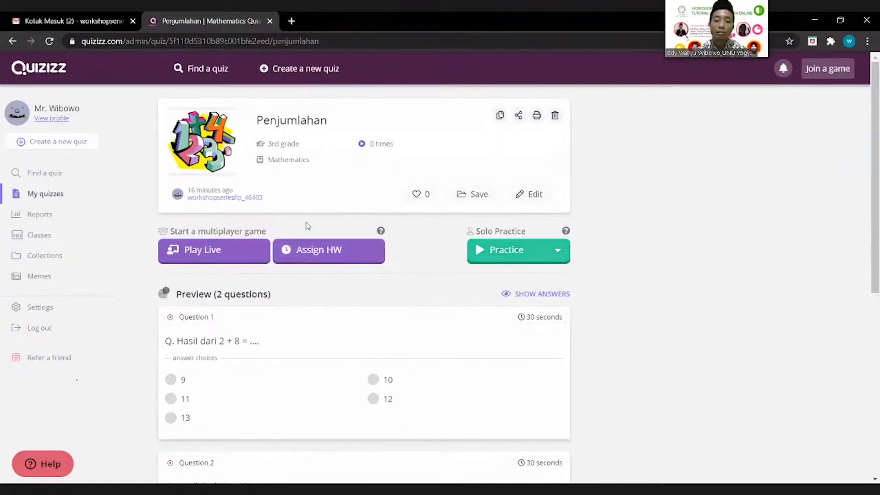
click(228, 257)
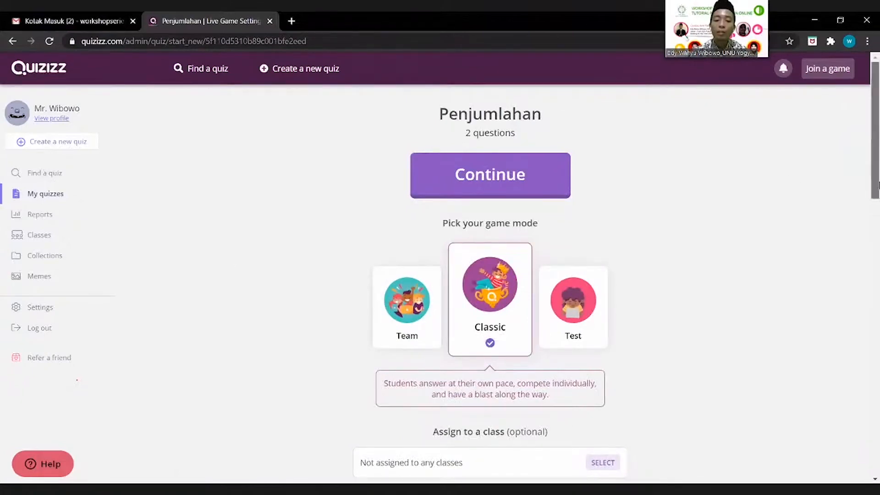
Step: Limit each student to 1 attempt in the live game settings
scroll(879, 184, down, 1)
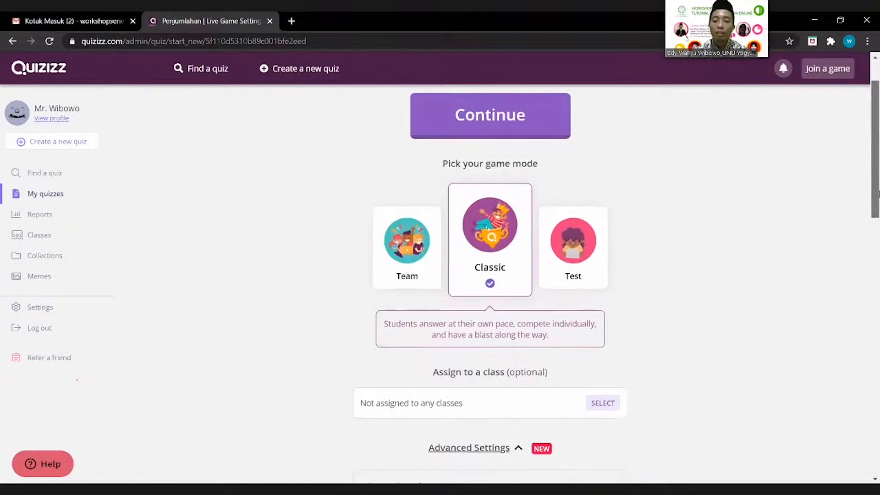
scroll(871, 188, down, 5)
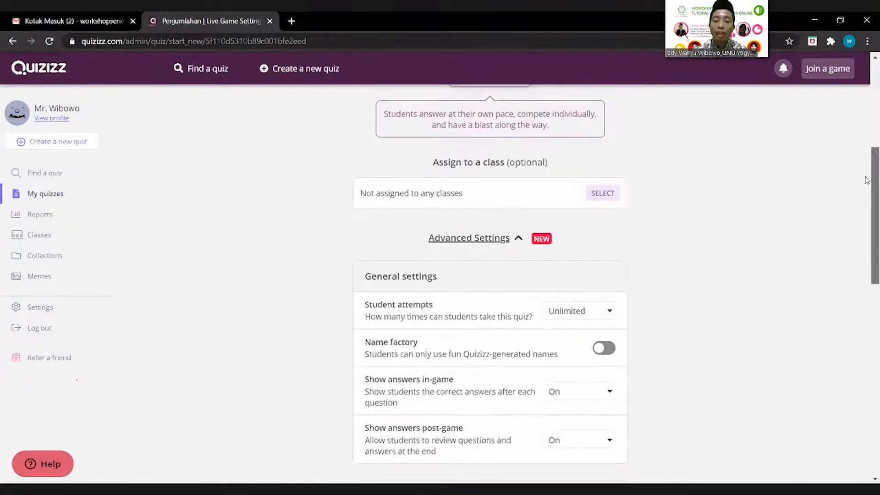
scroll(867, 180, up, 5)
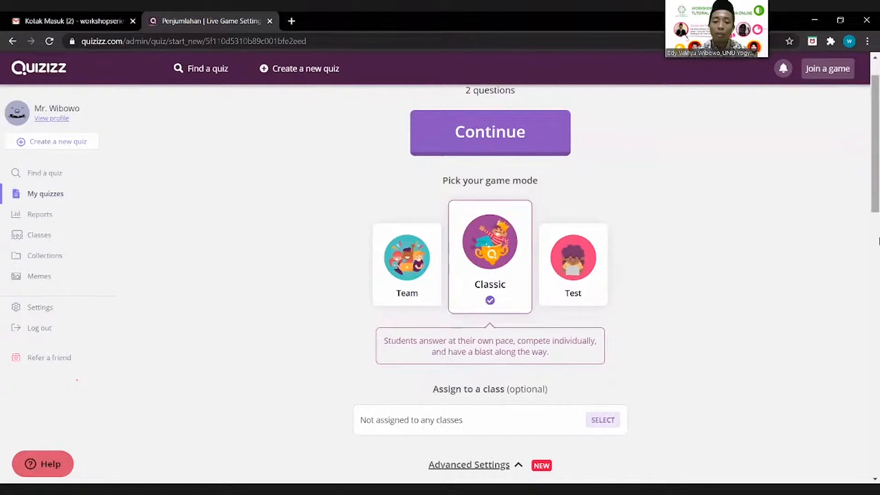
scroll(879, 242, down, 1)
scroll(879, 244, down, 2)
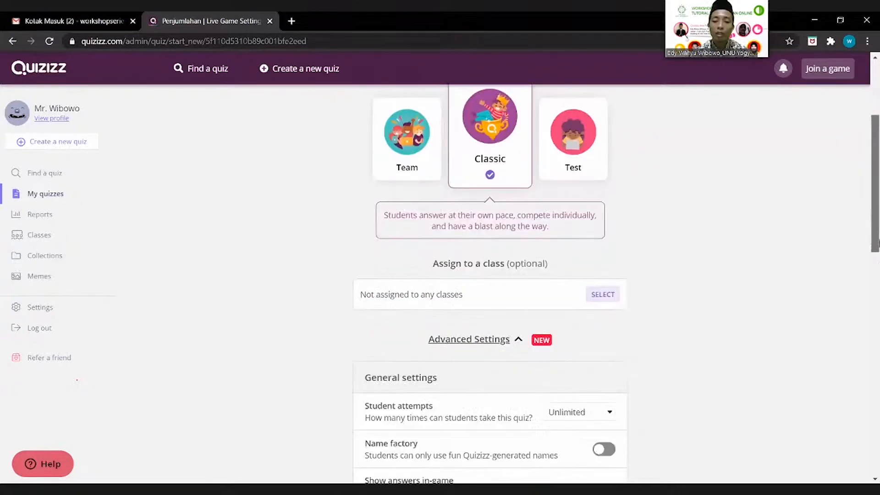
scroll(879, 263, down, 1)
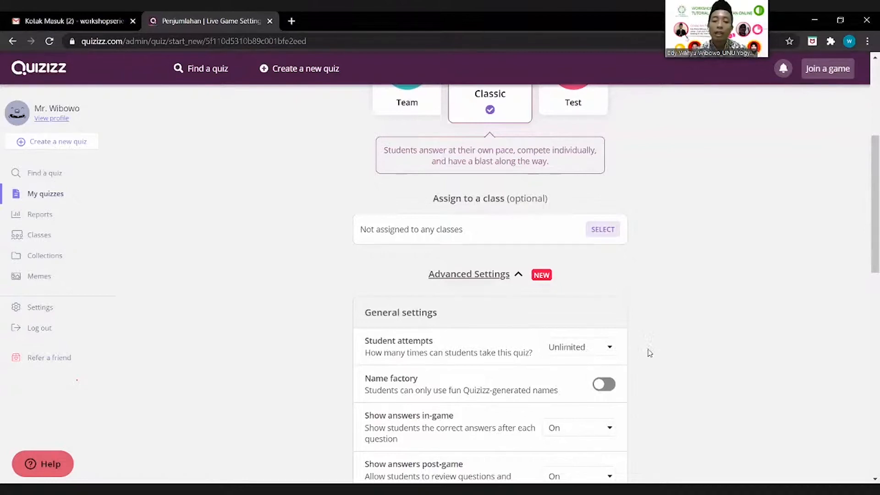
click(596, 351)
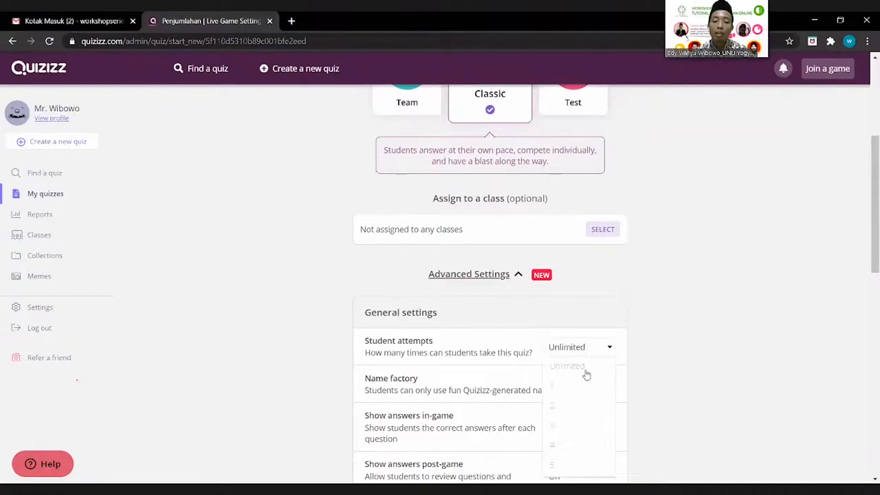
click(584, 384)
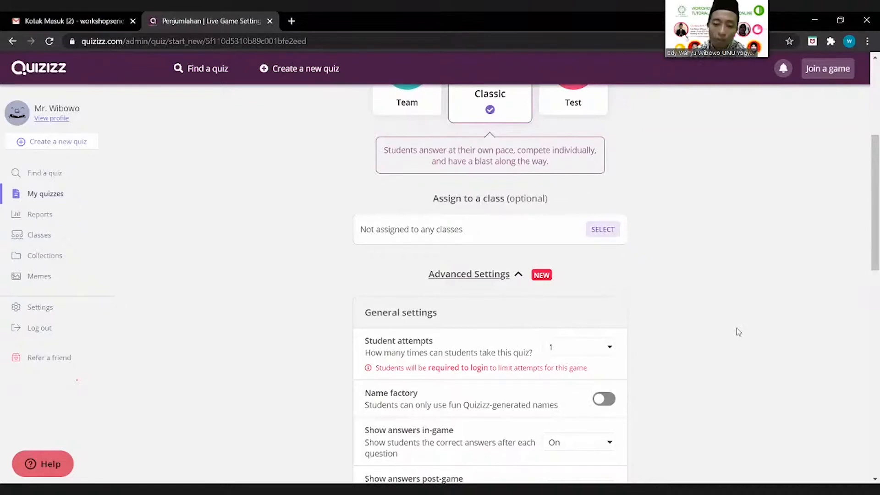
Step: Scroll down through the gameplay settings, from power-ups to memes
scroll(875, 293, down, 3)
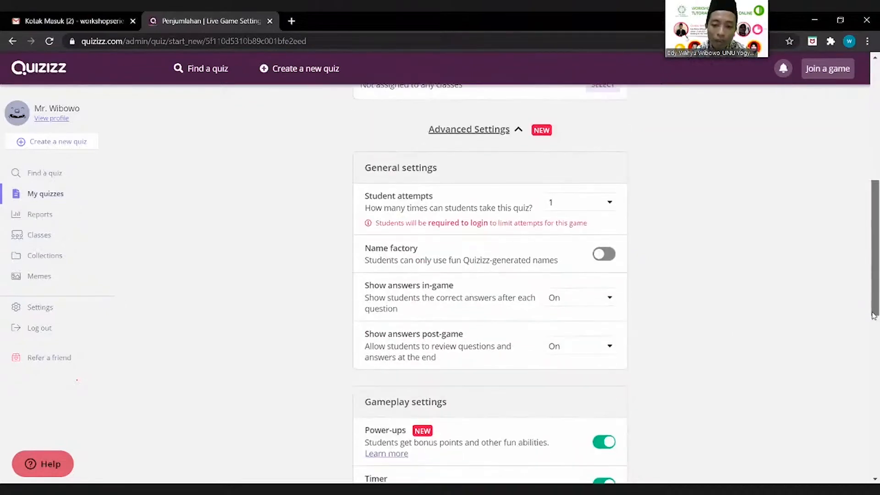
scroll(874, 316, down, 1)
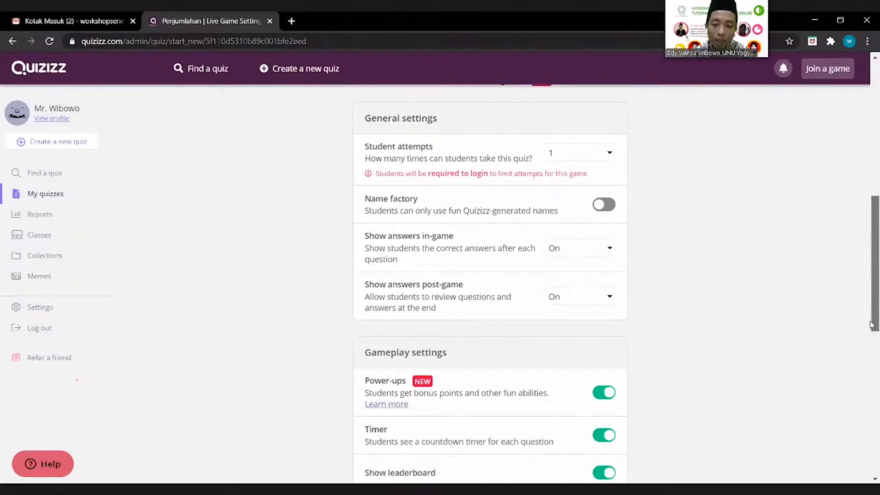
scroll(871, 325, down, 1)
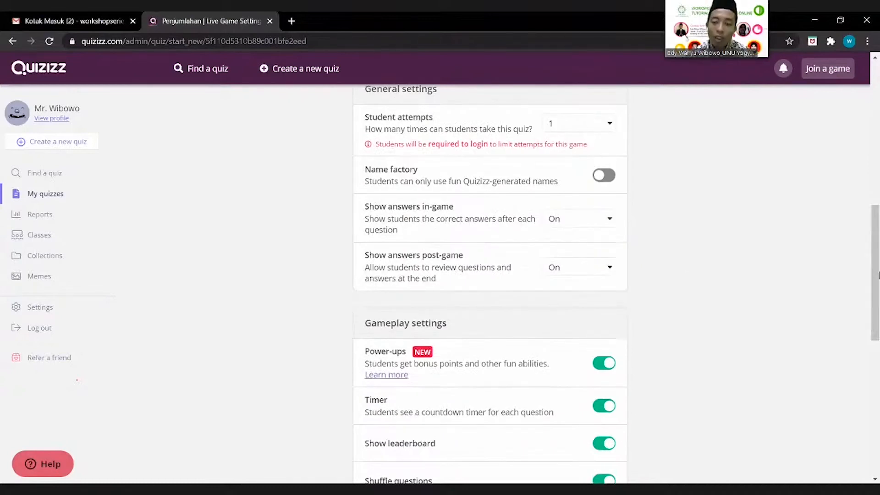
scroll(877, 297, down, 1)
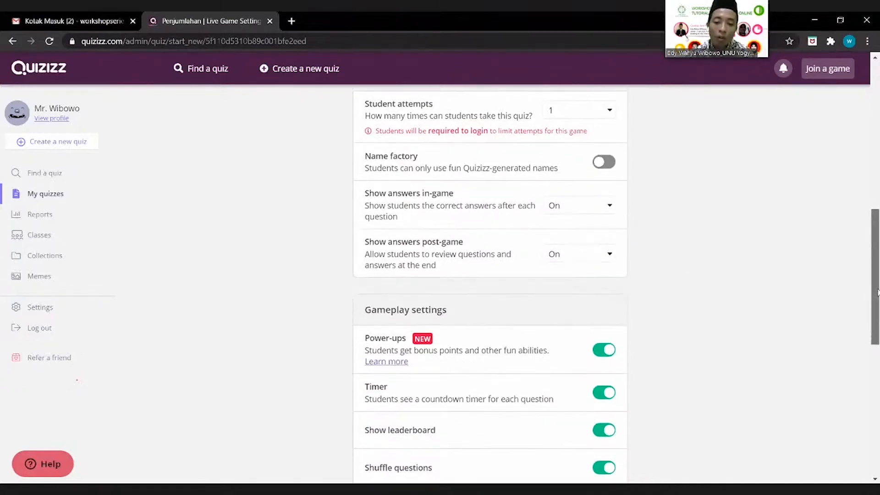
scroll(877, 304, down, 2)
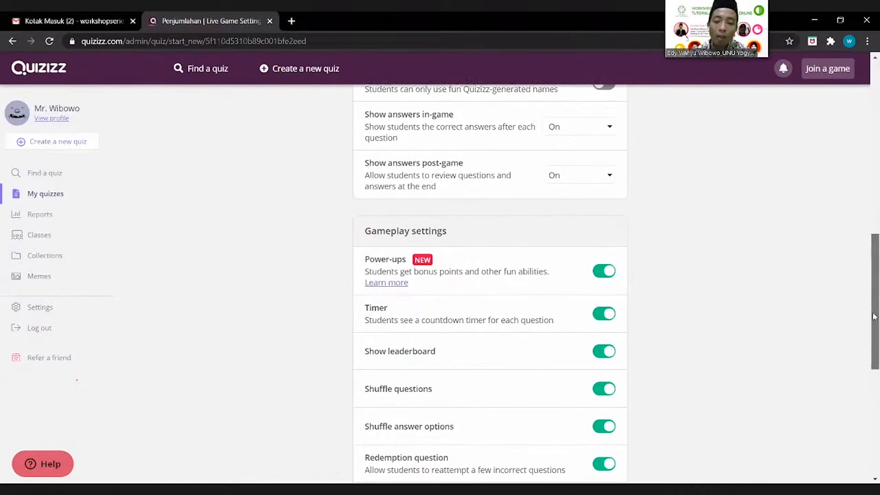
scroll(875, 321, down, 2)
scroll(871, 335, down, 1)
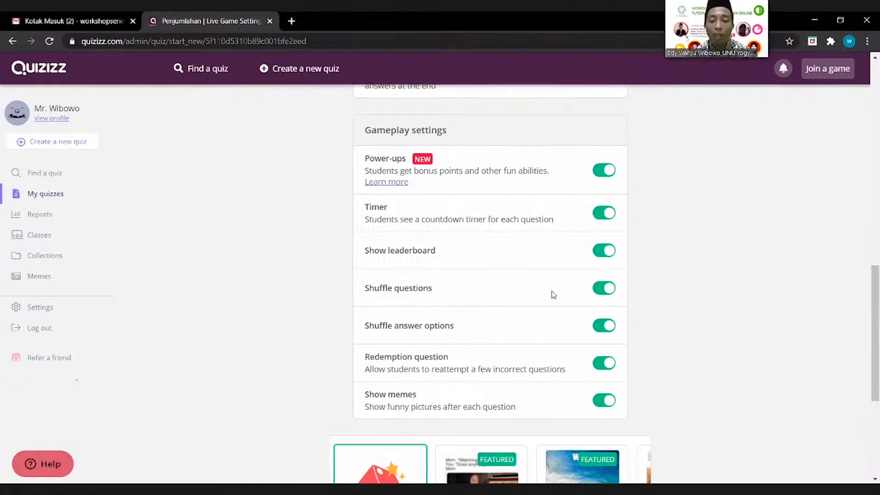
click(600, 296)
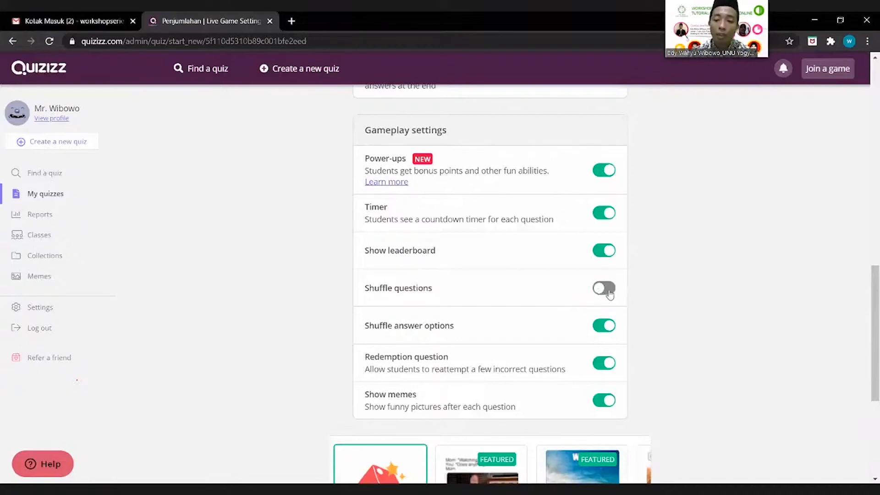
click(610, 294)
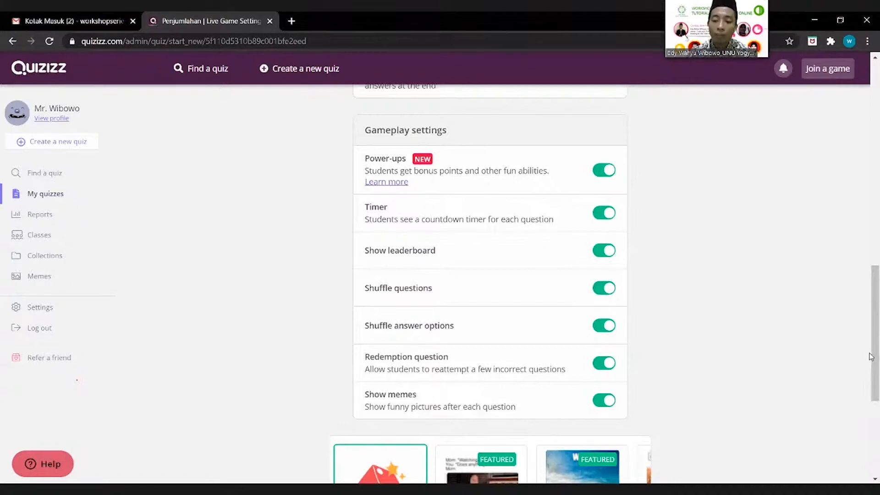
drag(871, 357, 864, 120)
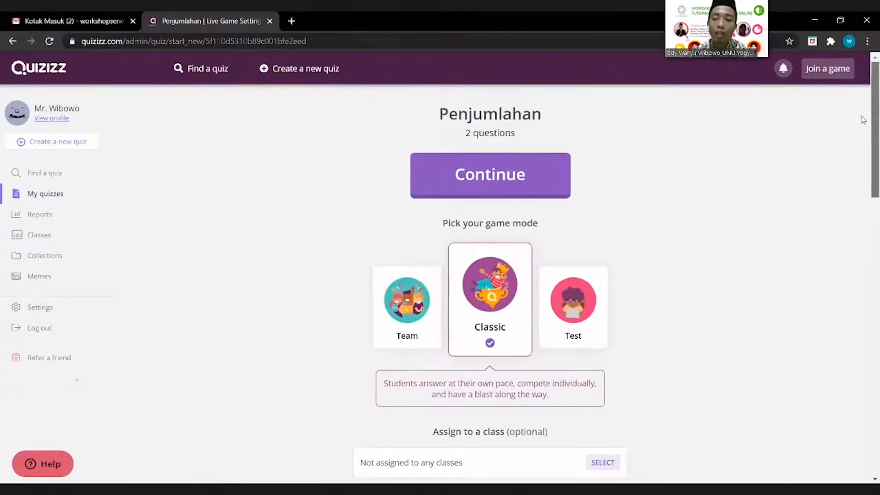
click(528, 182)
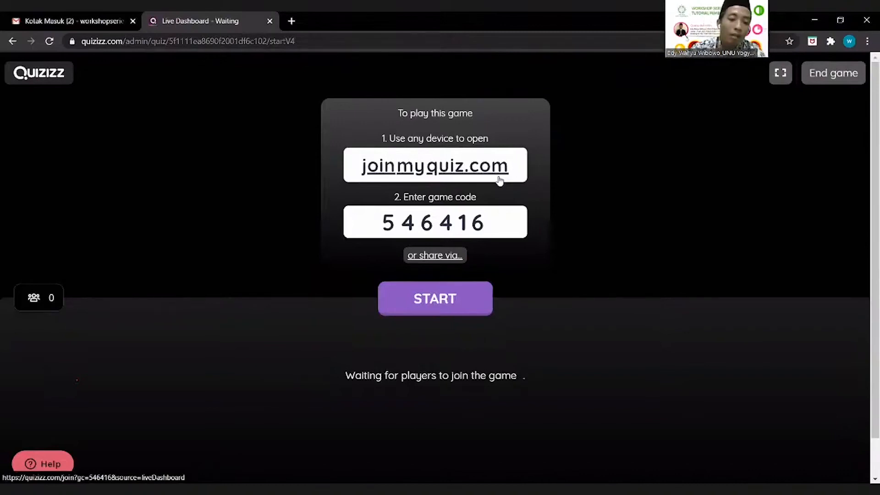
Step: Select the live dashboard's web address in the address bar
click(306, 44)
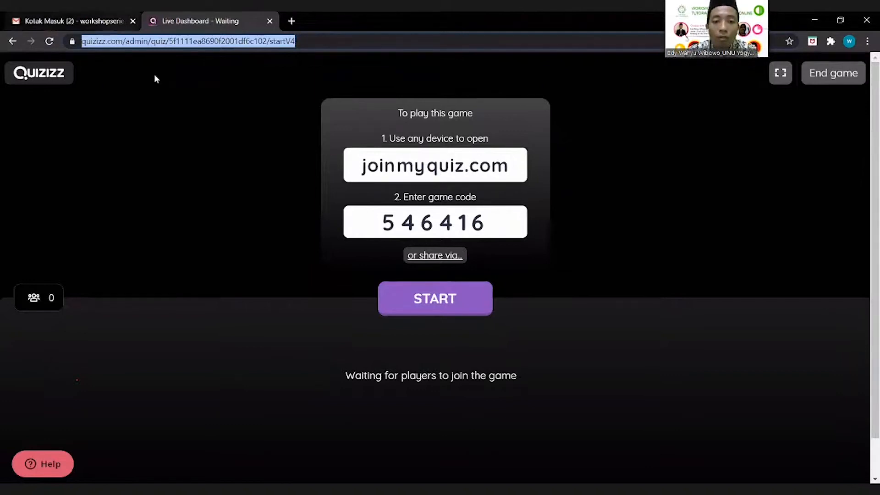
Step: Open WhatsApp Web in a new tab and copy the live dashboard URL
key(ctrl+t)
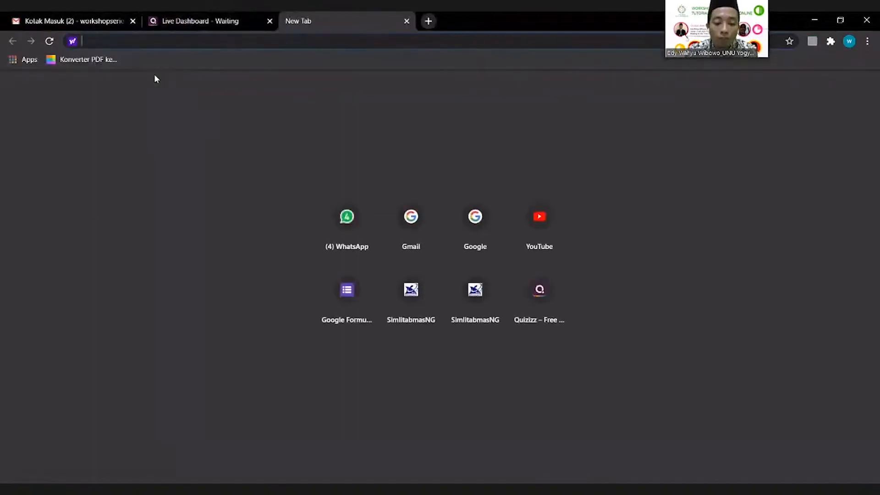
text(web)
key(Return)
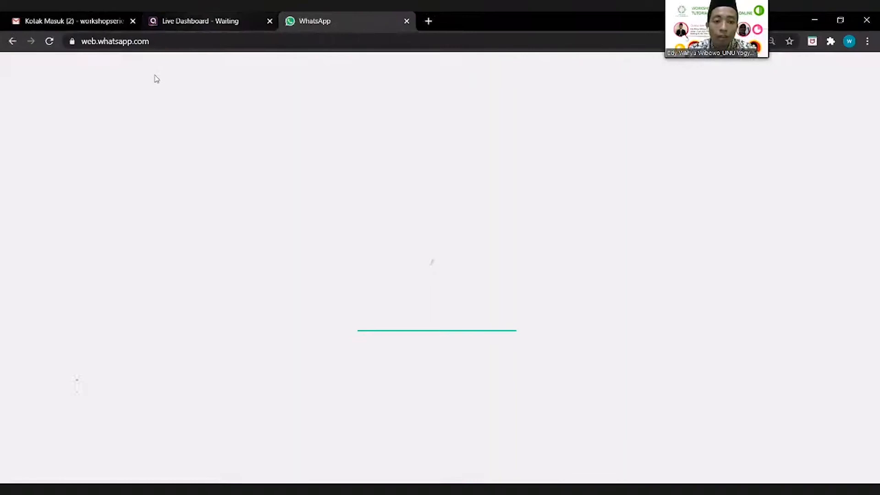
key(ctrl+shift+Tab)
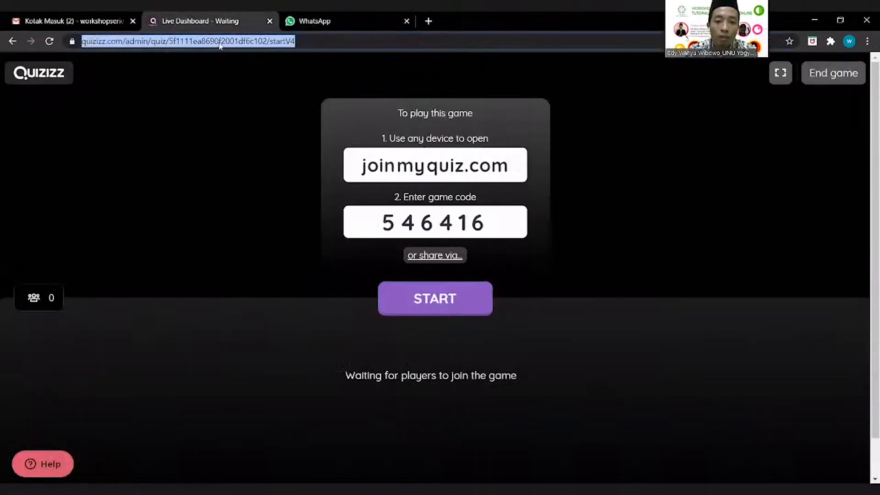
right_click(219, 41)
click(252, 105)
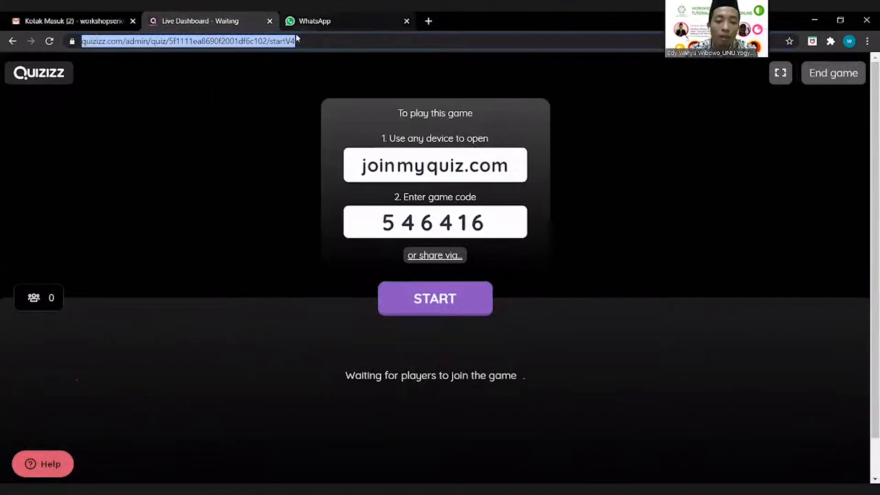
click(295, 34)
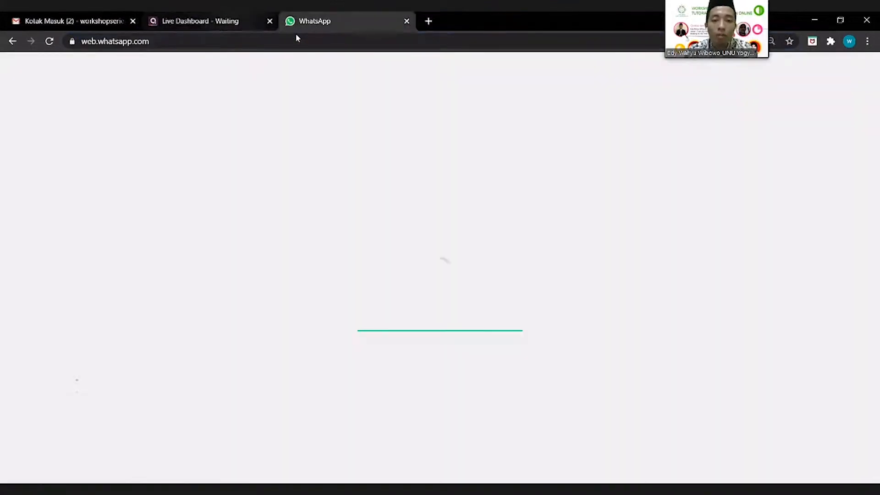
click(206, 21)
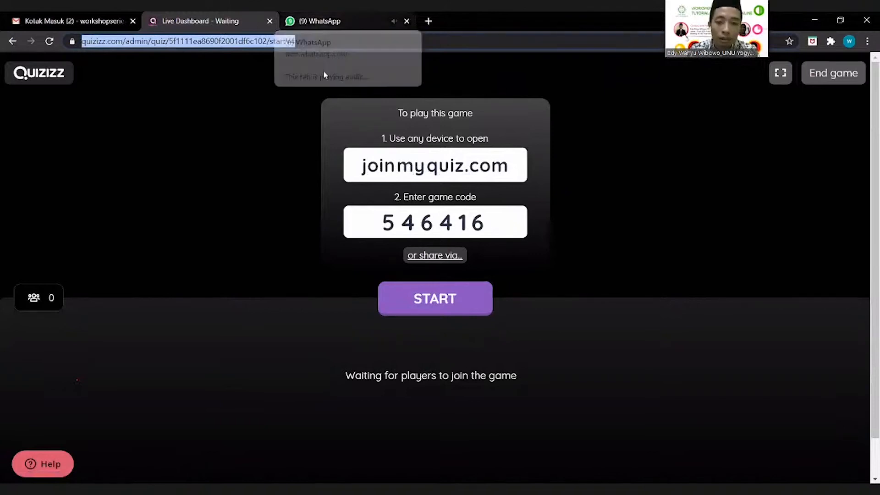
click(323, 71)
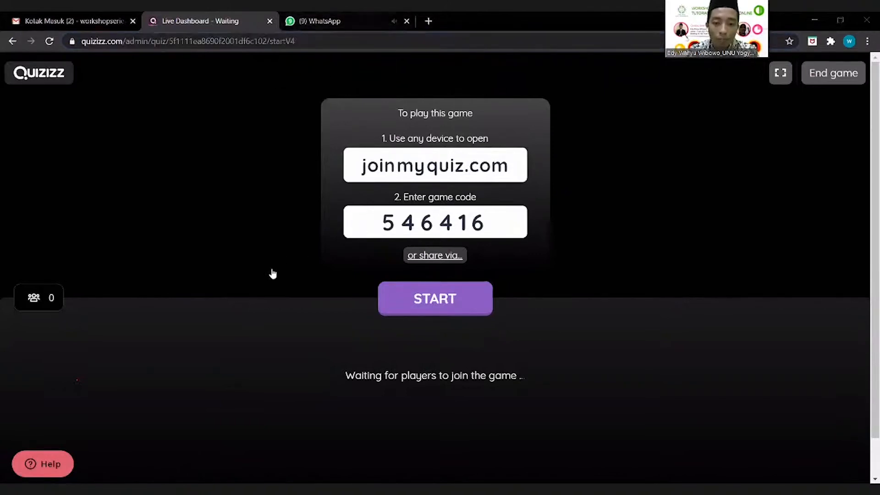
Step: Paste and send the game link in the Workshop Series TPO group chat
key(ctrl+Tab)
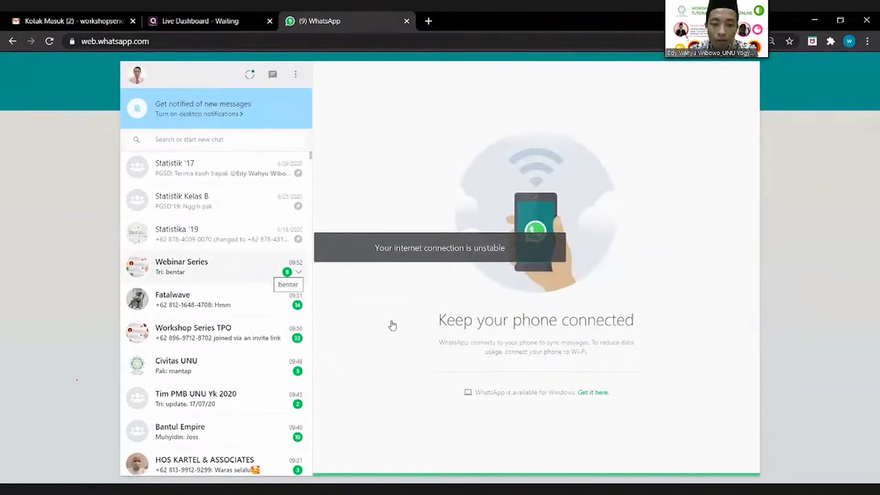
click(275, 333)
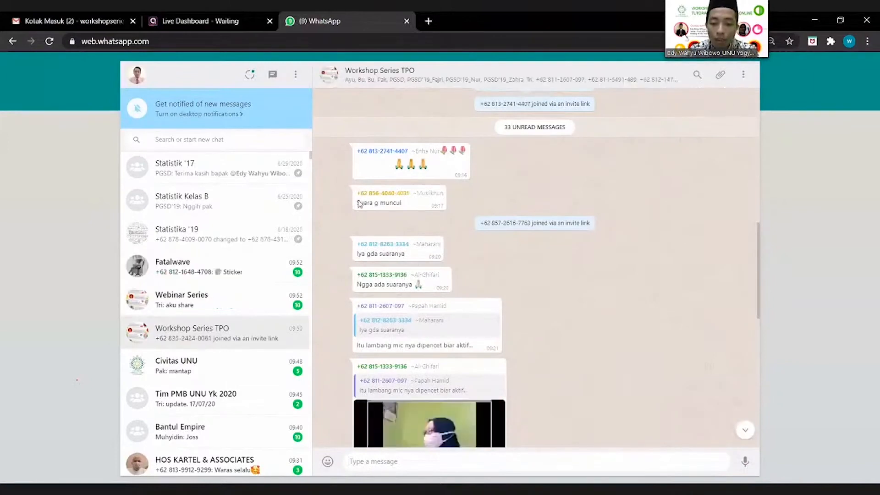
key(ctrl+v)
key(Return)
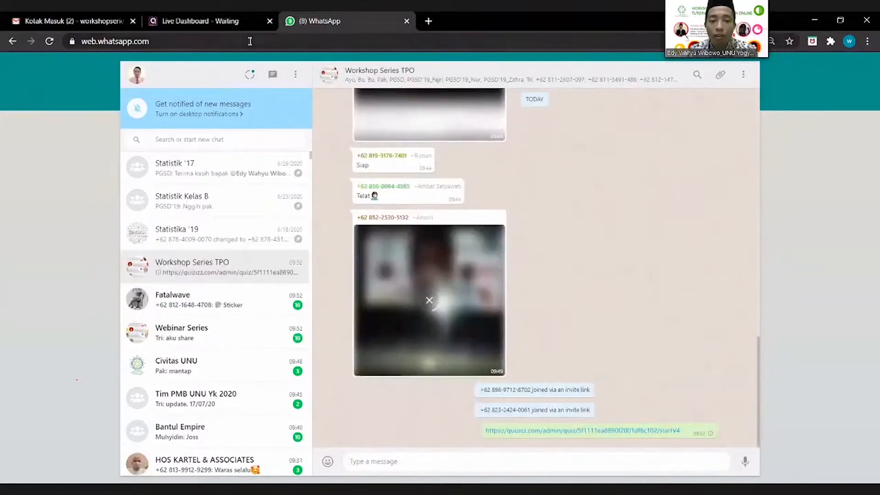
click(238, 21)
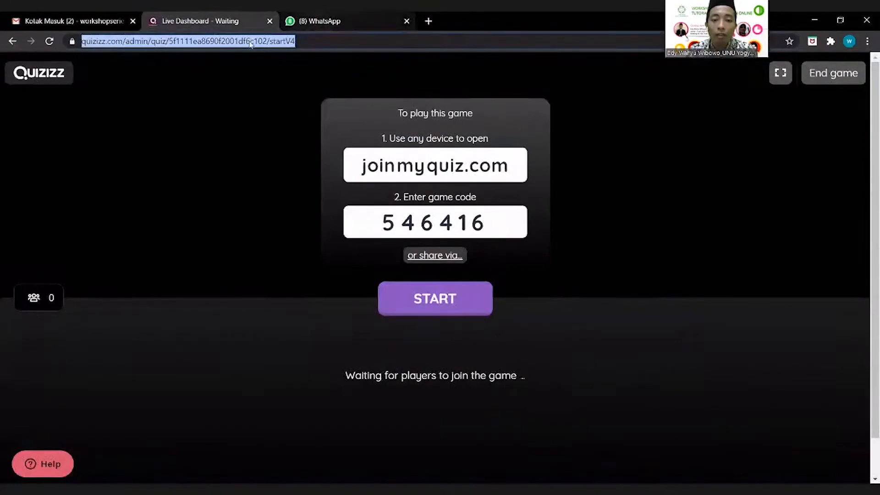
key(ctrl+Tab)
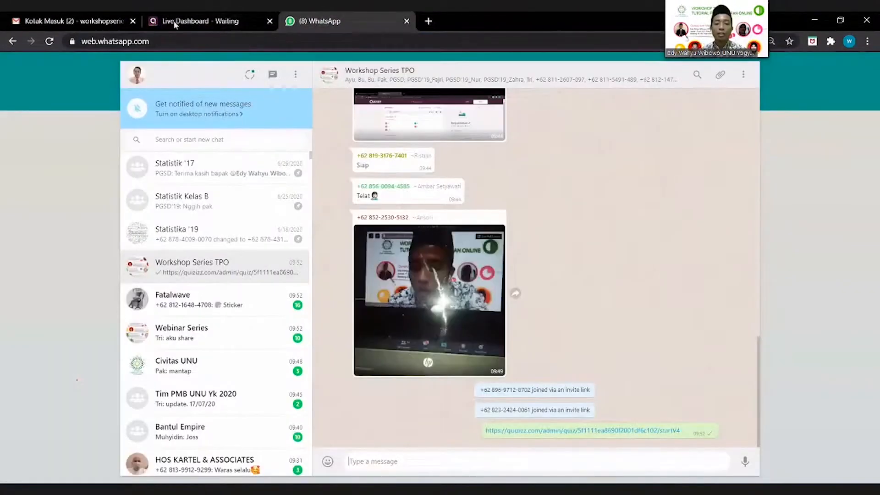
Step: Wait in the lobby until 7 players join, then start the game
click(174, 24)
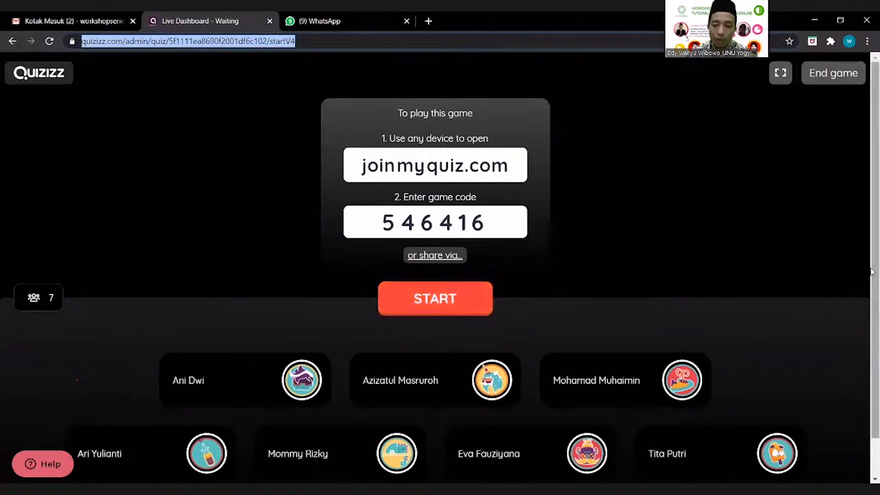
drag(879, 271, 879, 299)
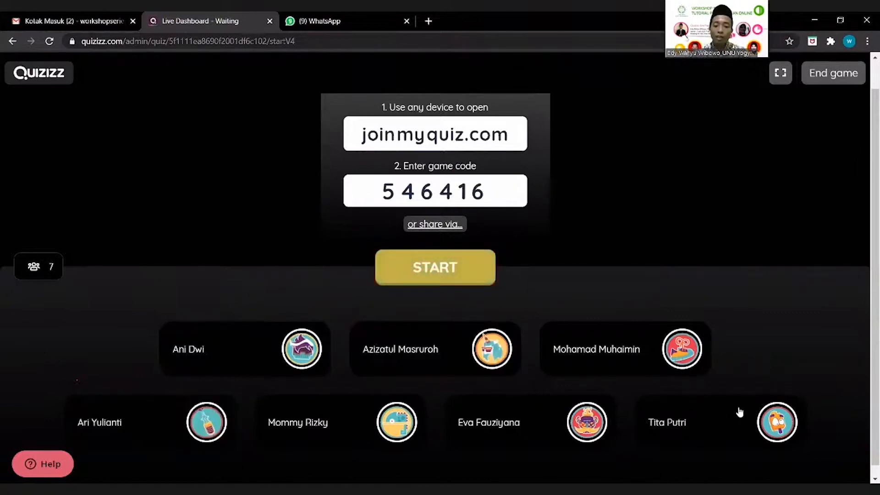
click(446, 273)
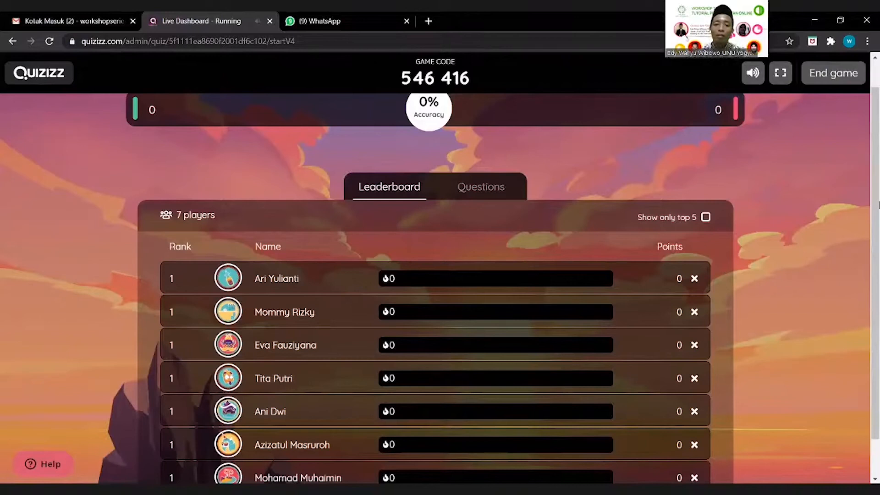
Step: Follow the leaderboard until 7 / 8 players have finished answering
scroll(879, 205, down, 1)
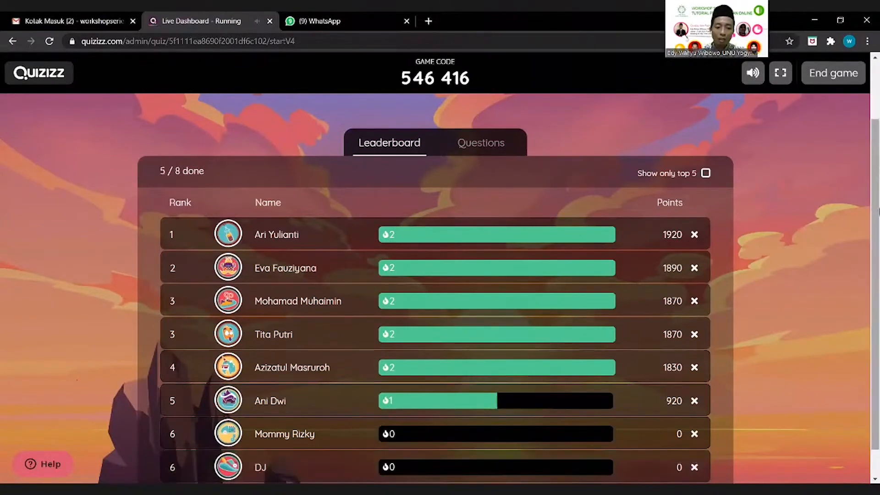
scroll(407, 402, down, 1)
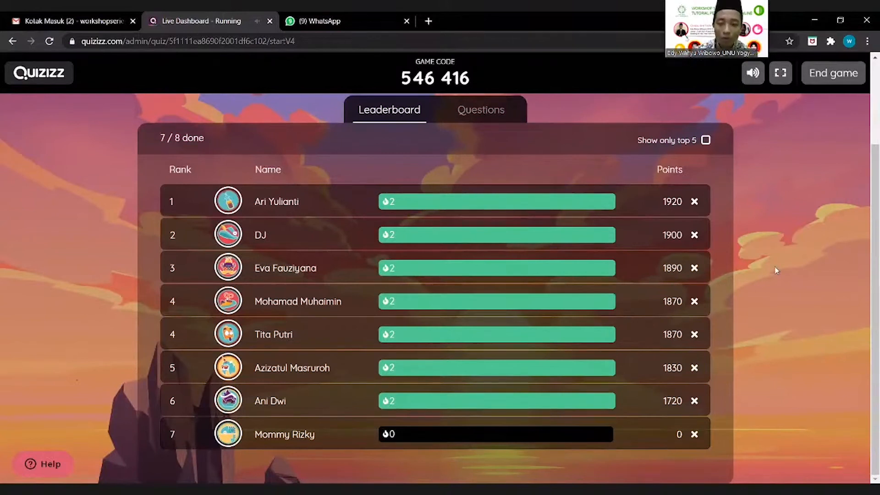
Step: Check the per-question results, then return to the leaderboard
click(477, 114)
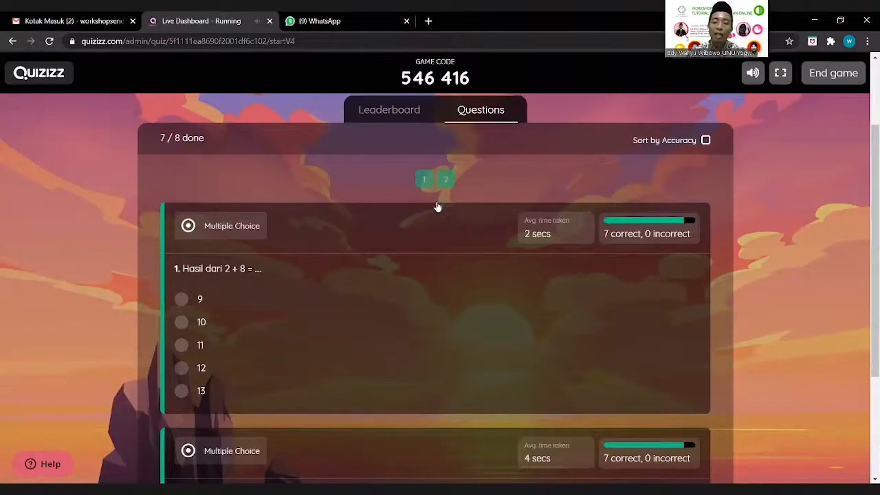
scroll(507, 315, up, 2)
click(389, 187)
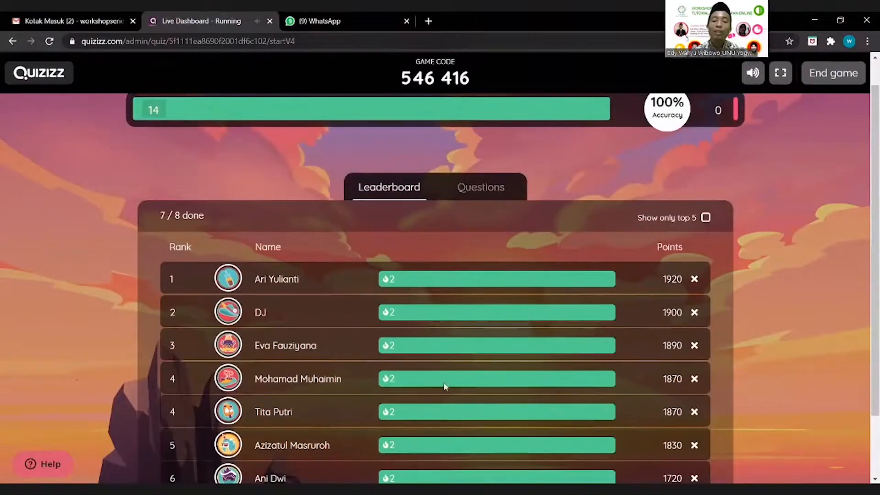
scroll(566, 371, down, 2)
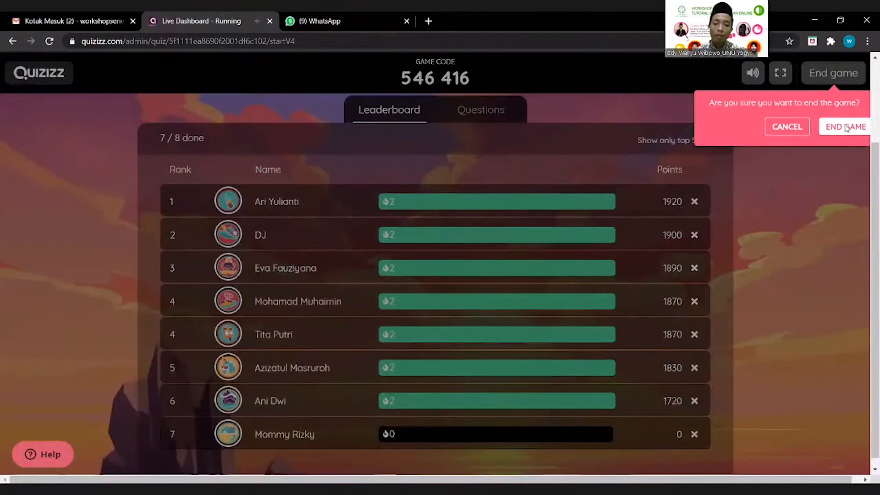
Step: End the live Penjumlahan game, review the player summary, then leave it
click(846, 127)
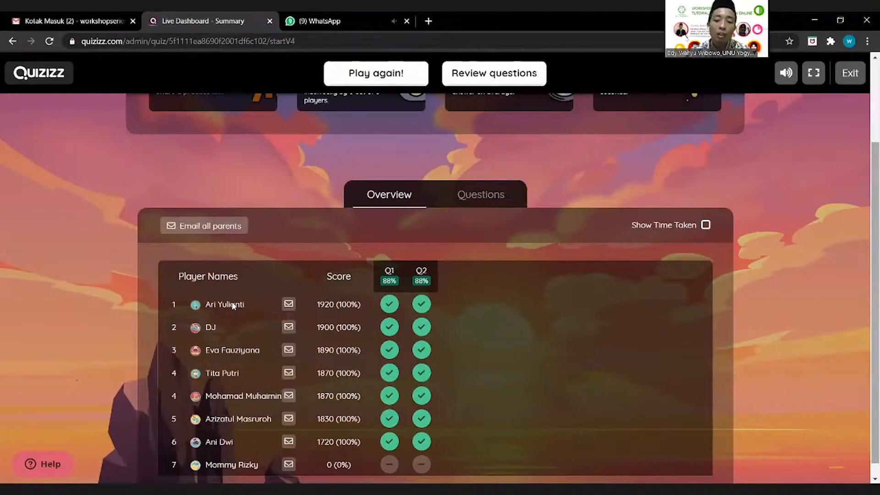
scroll(389, 241, down, 1)
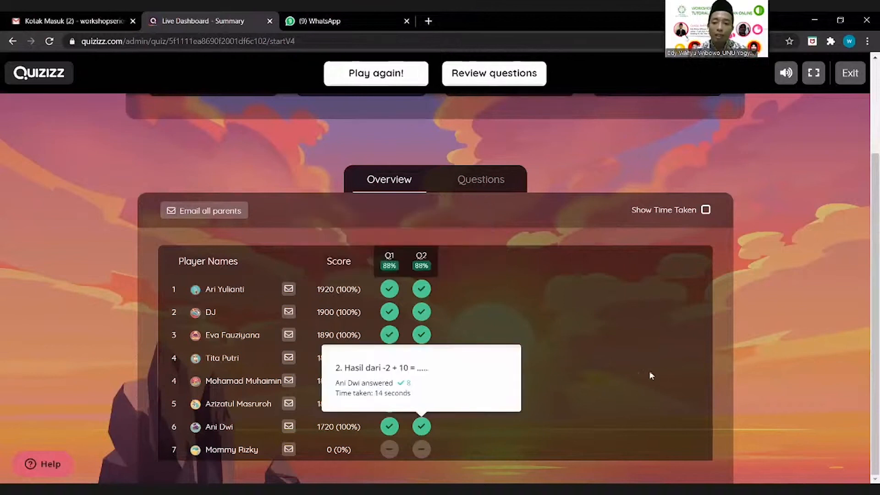
click(851, 76)
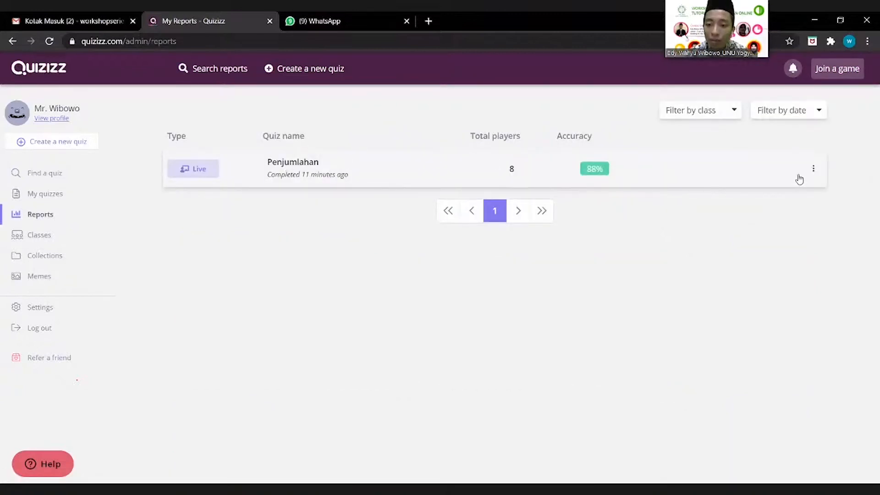
Step: Download the Penjumlahan report as Excel, then clear the download bar and notice
click(814, 169)
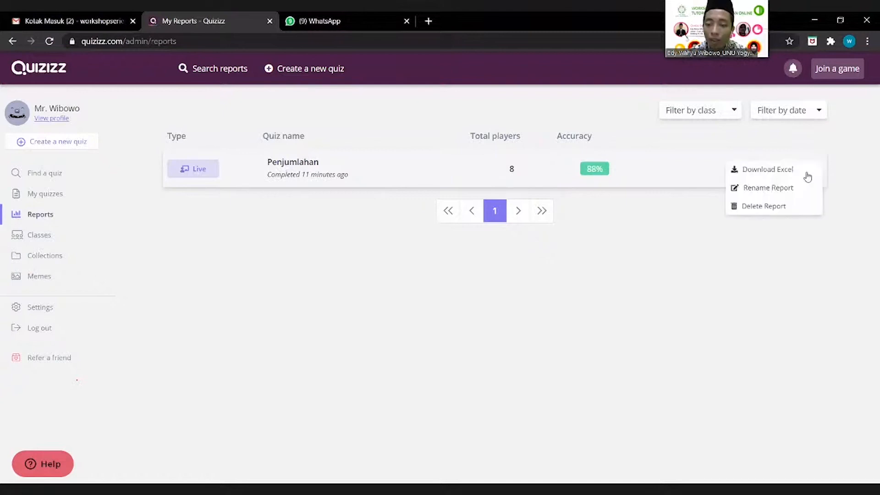
click(802, 176)
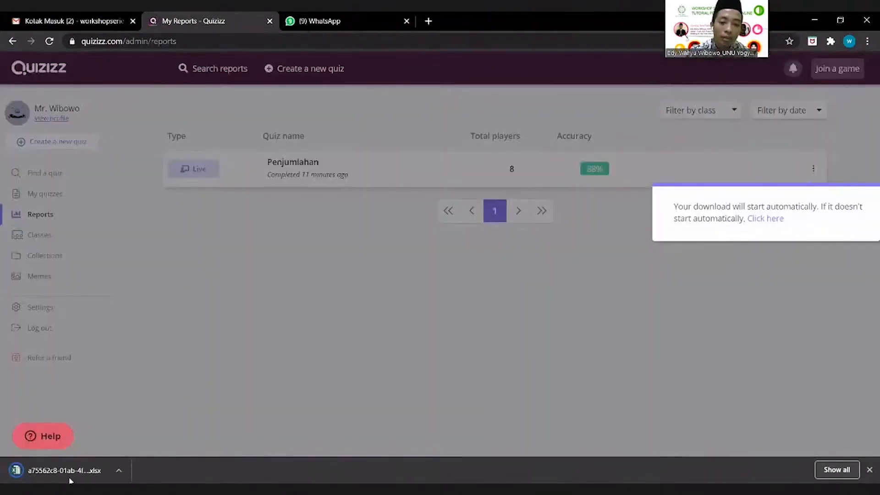
click(69, 473)
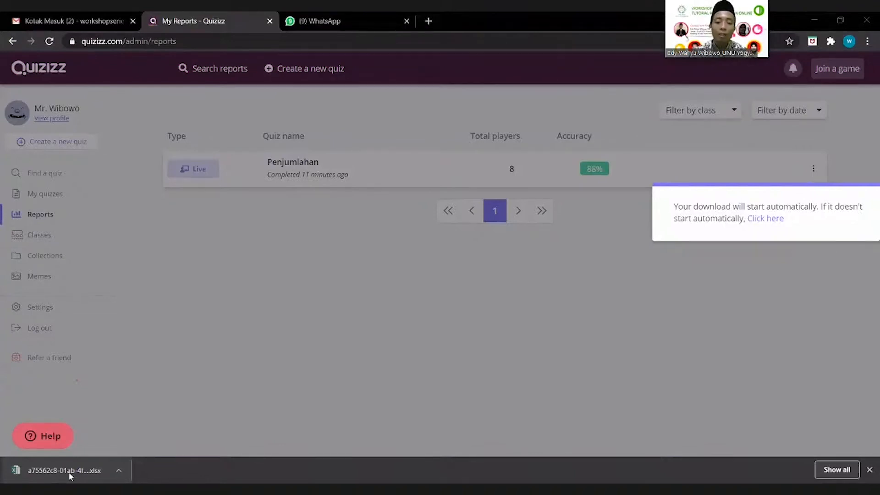
click(69, 473)
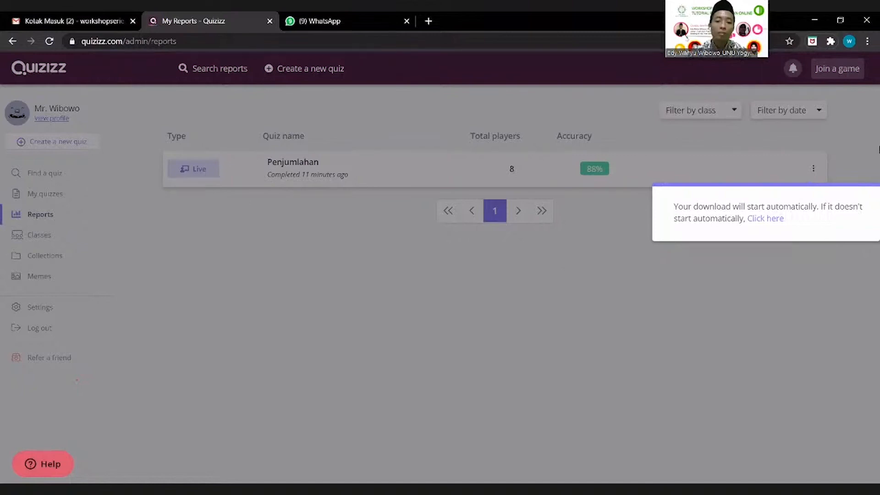
click(847, 156)
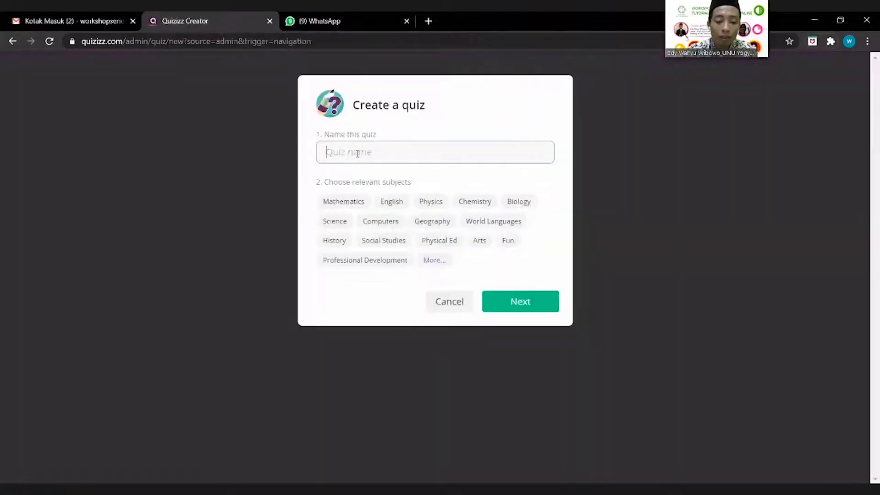
Step: Name the quiz 'tes' with subject Biology and start a Fill-in-the-Blank question
text(tes)
click(351, 203)
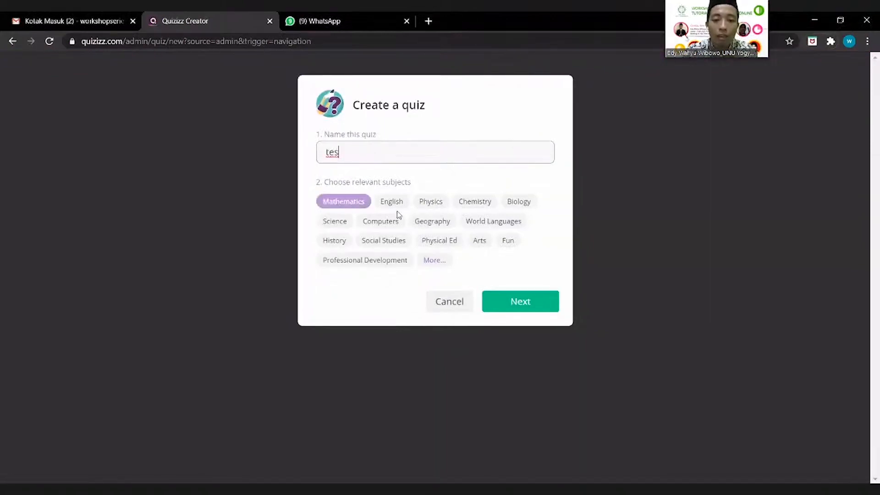
click(345, 222)
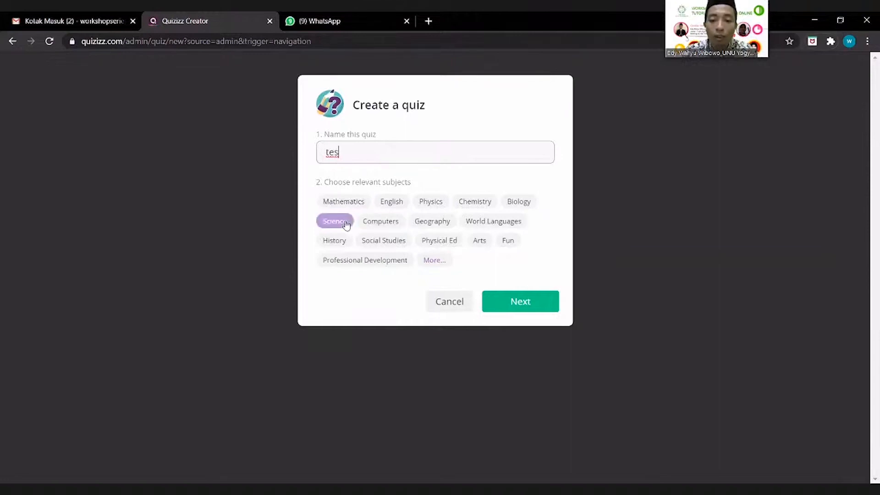
click(507, 203)
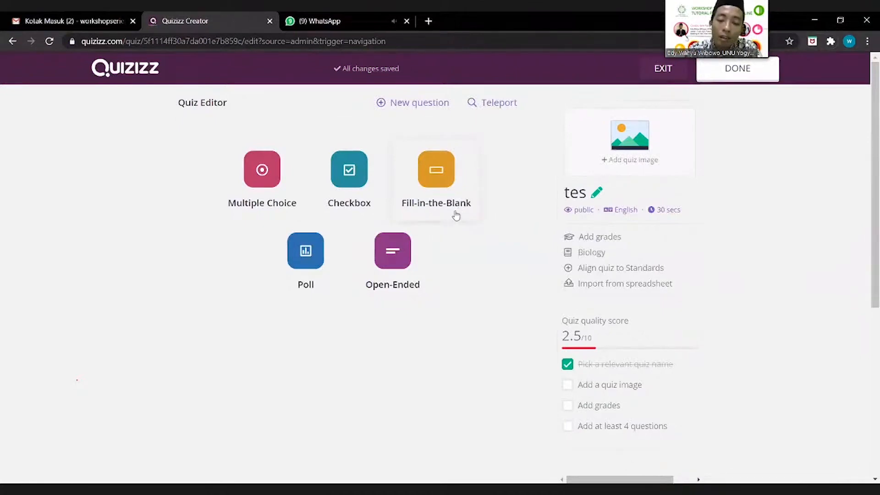
click(440, 187)
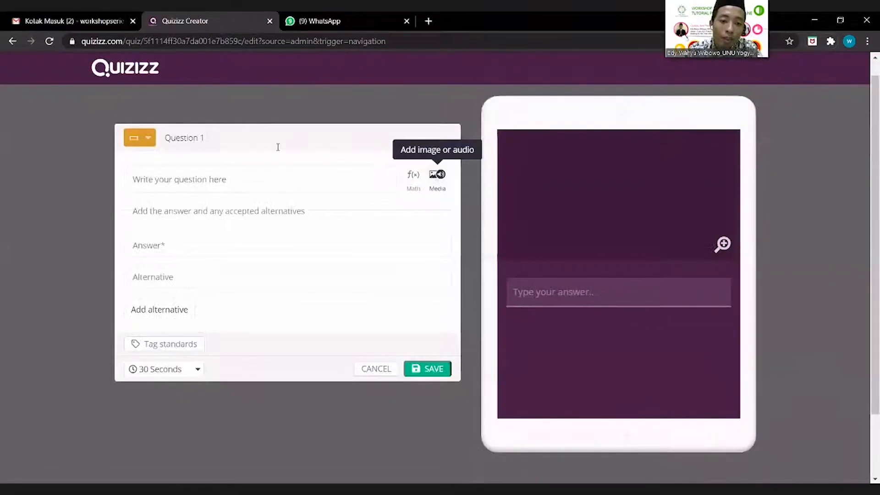
Step: Write Question 1 as 'Perkembangan ayam dilmulai dari ....'
scroll(277, 147, down, 1)
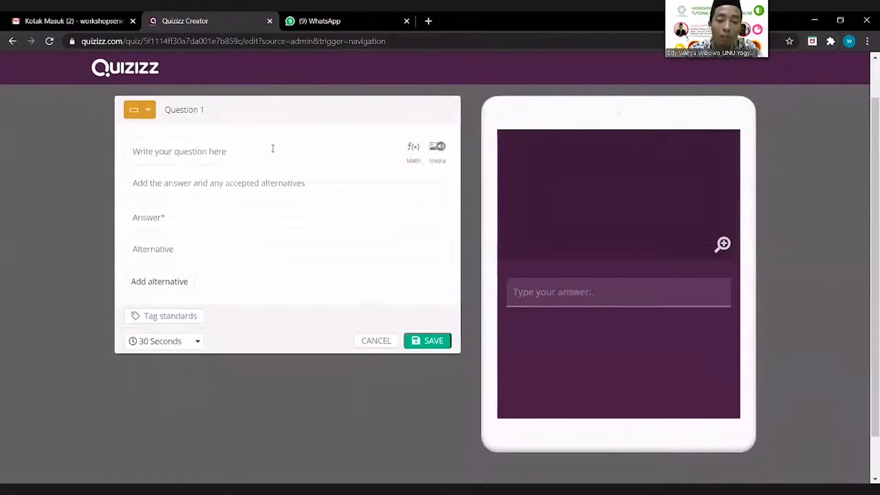
click(273, 149)
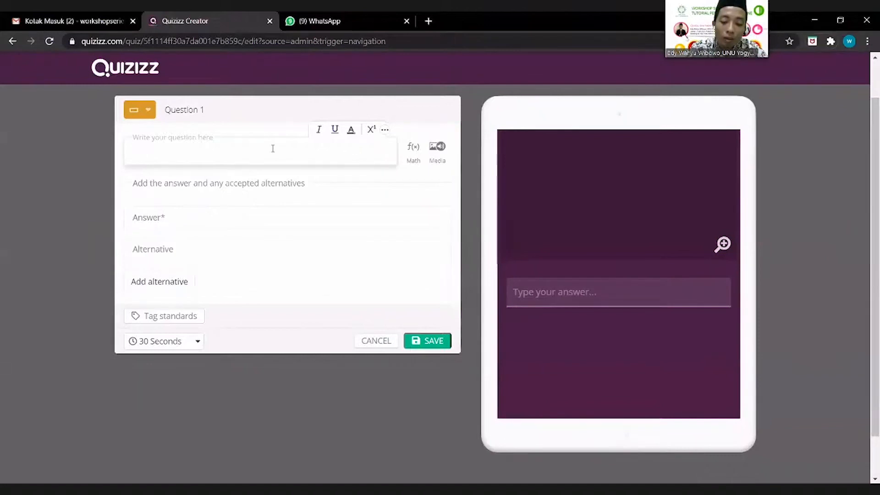
text(Perkembangan)
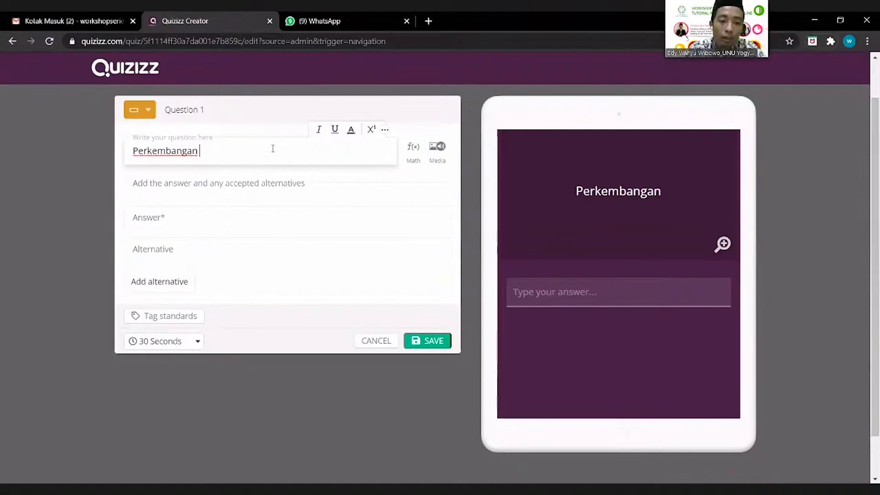
text(ayam d)
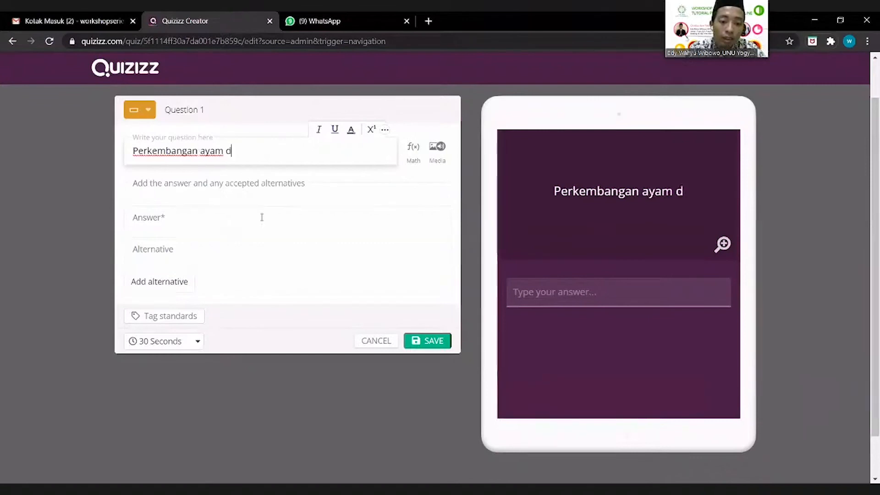
text(i)
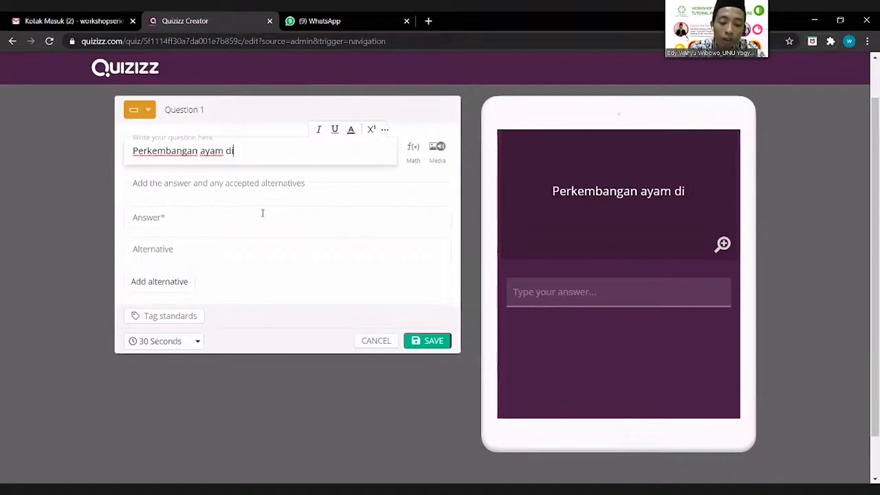
text(lmulai dari ....)
Step: Set 'telur' as the answer with 'ayam' as an accepted alternative
click(281, 231)
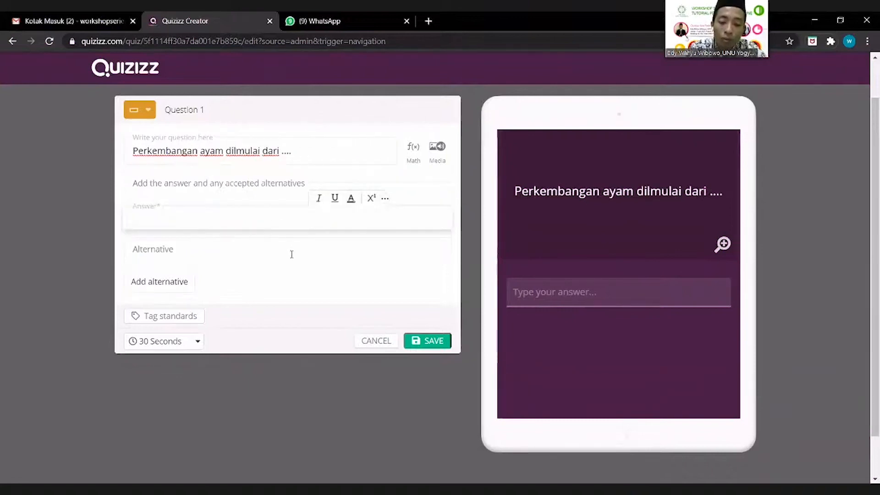
text(telur)
click(309, 256)
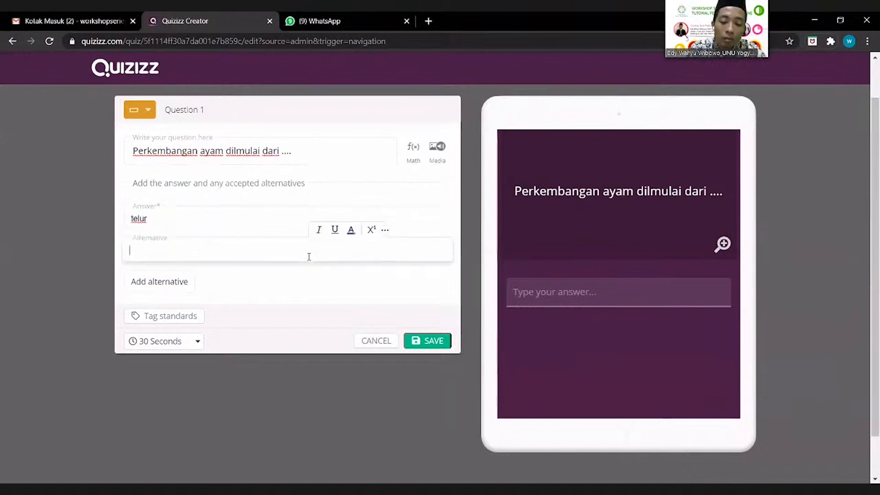
text(ayam)
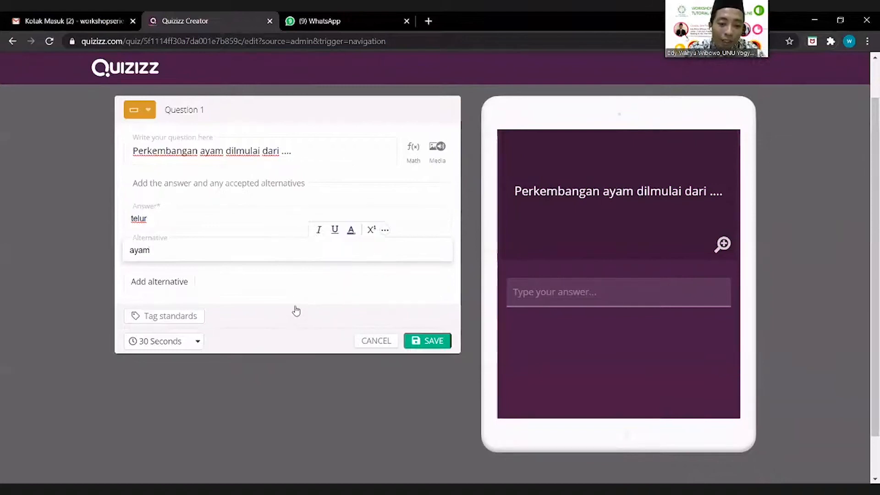
click(326, 203)
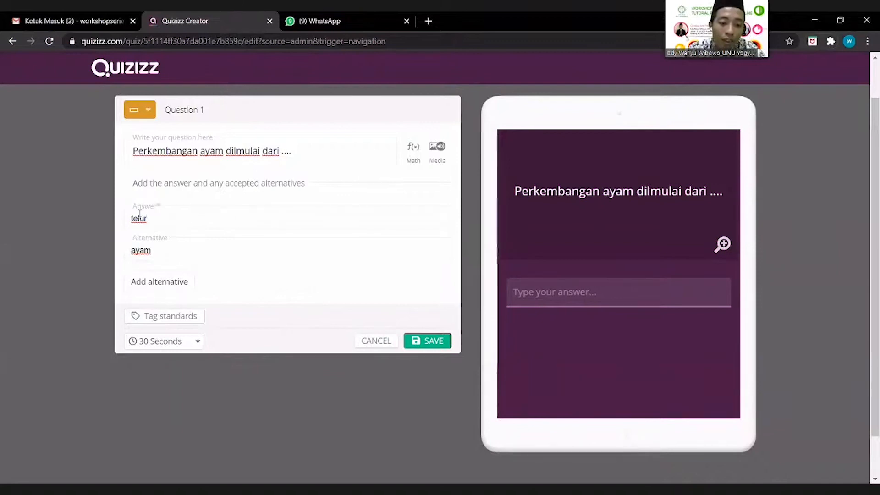
click(186, 290)
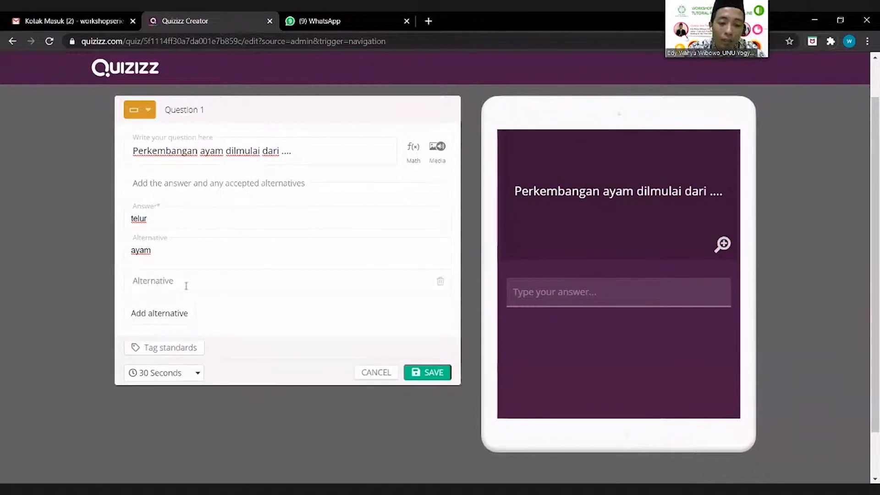
Step: Add 'induk' as a second alternative answer and save Question 1
click(197, 284)
text(induk)
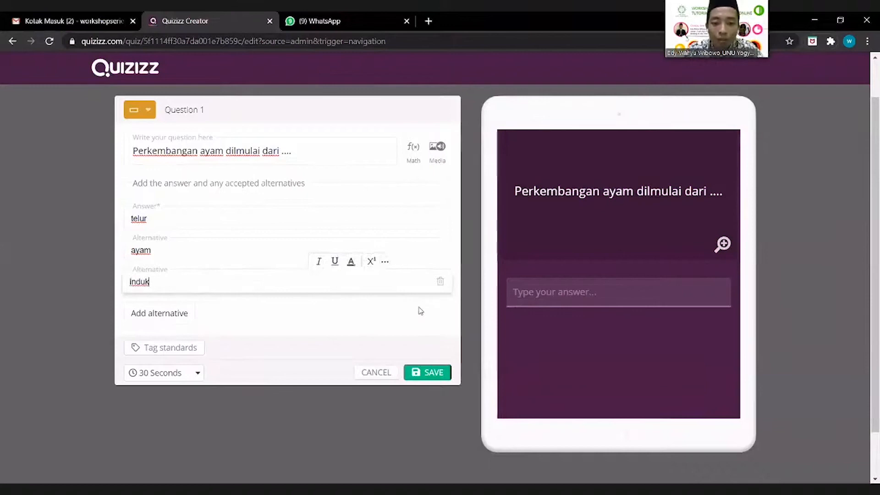
click(435, 330)
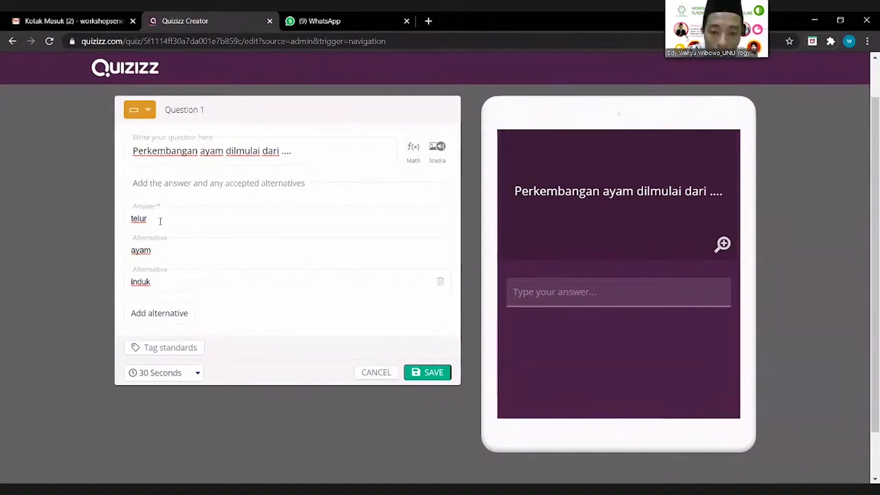
click(176, 213)
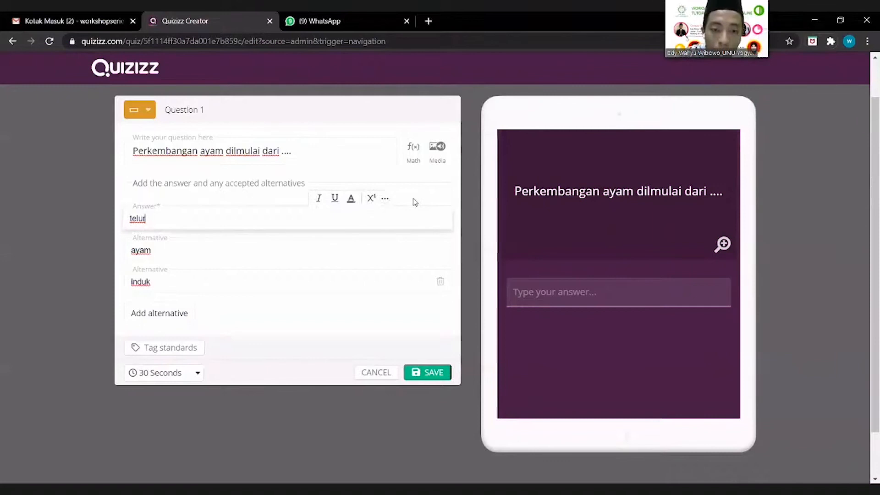
click(429, 373)
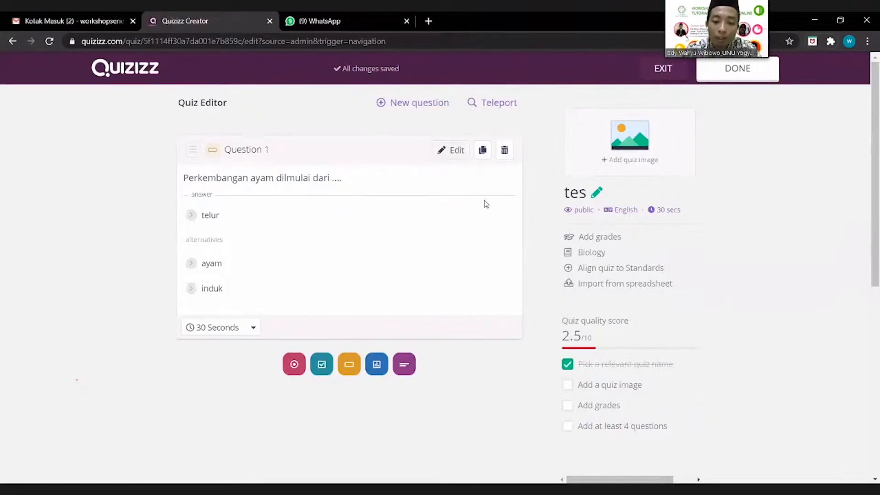
Step: Re-edit and resave Question 1, then add an open-ended Question 2
click(463, 331)
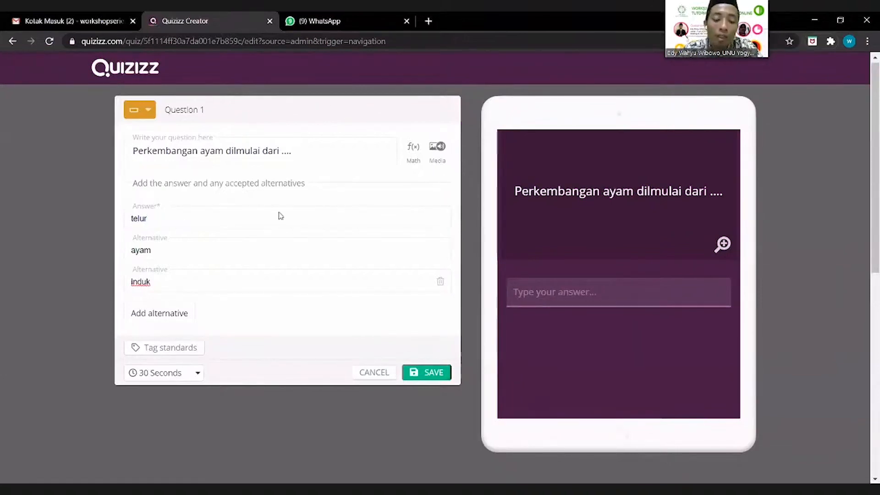
click(439, 377)
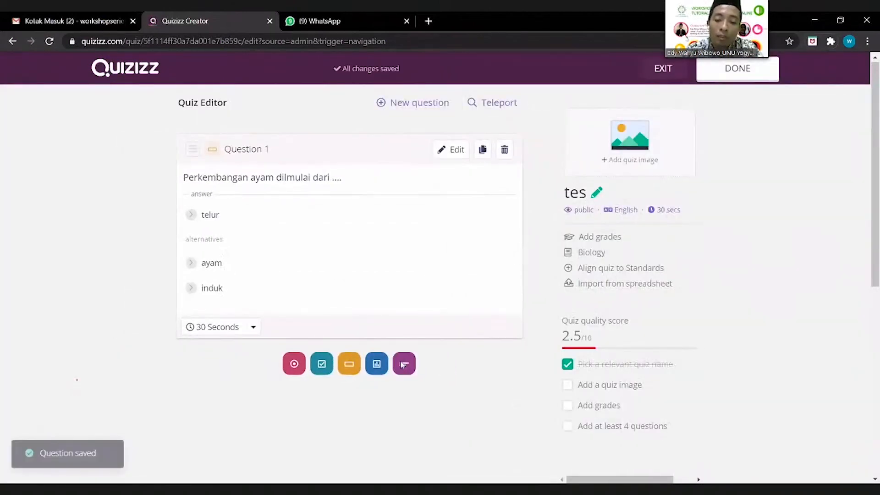
click(402, 365)
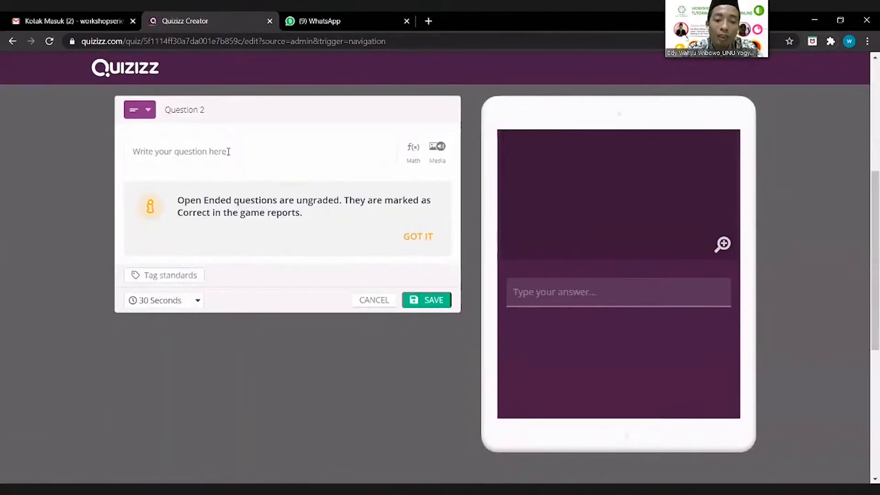
click(228, 152)
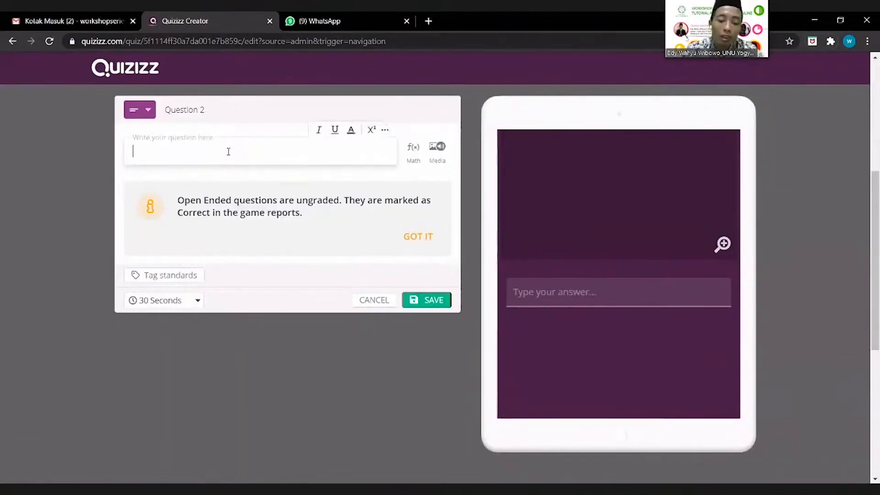
Step: Enter 'Jelaskan urutan perkembang kupu-kupu ....' as Question 2 and dismiss the ungraded notice
text(Jelas)
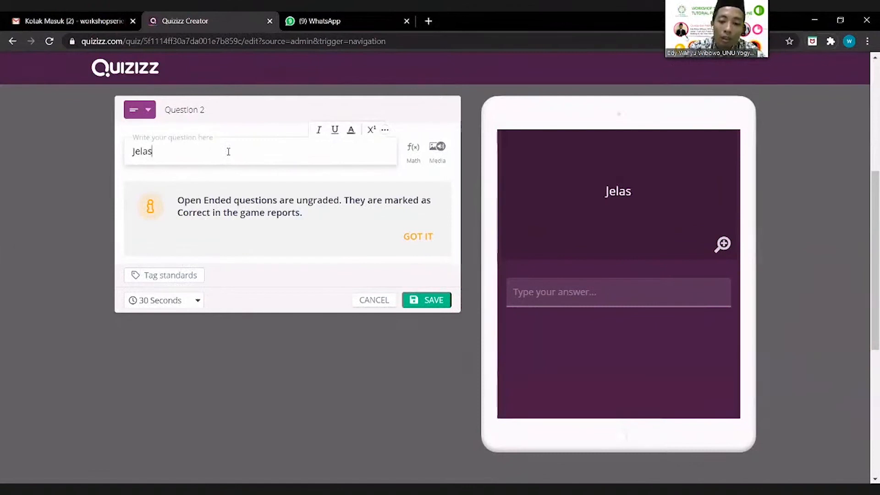
text(kan )
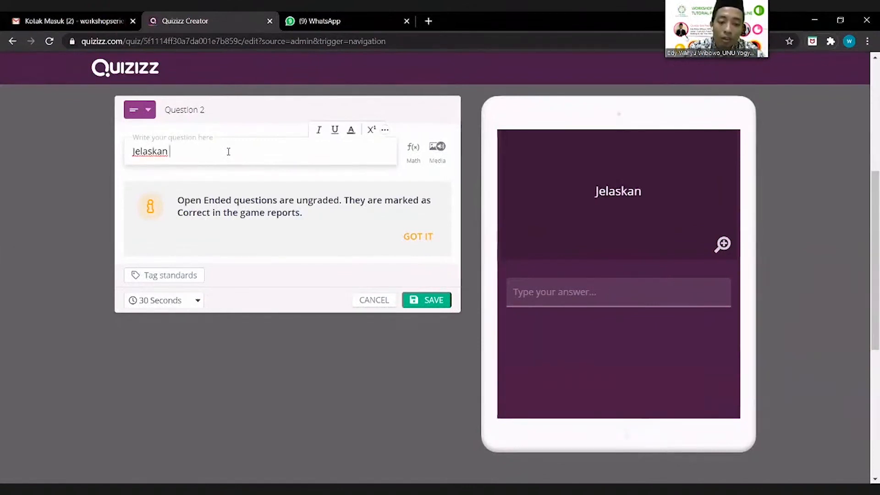
text(ur)
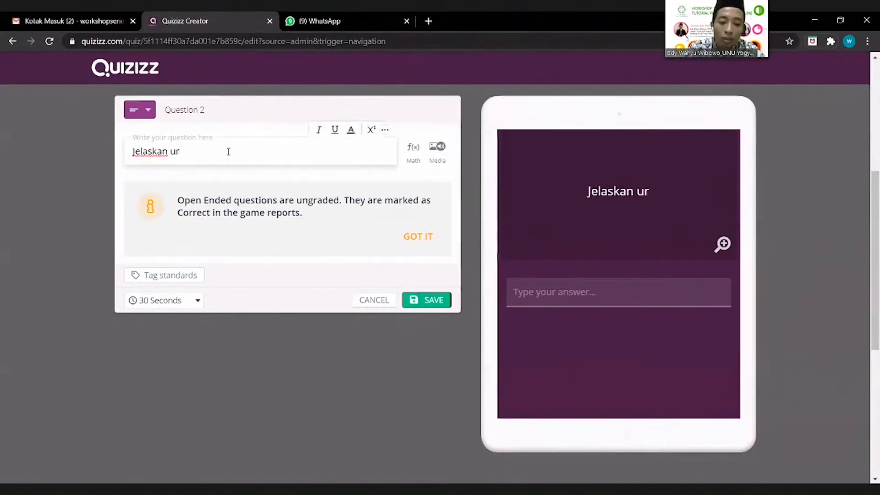
text(utan per)
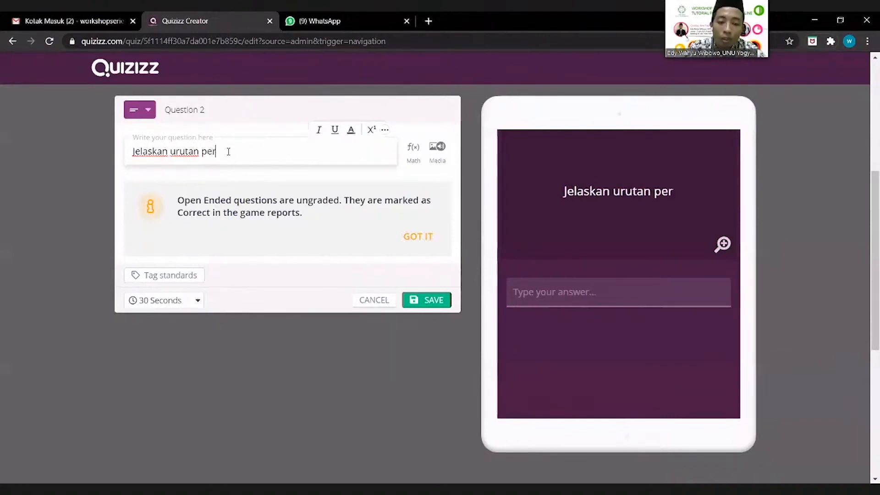
text(kembang)
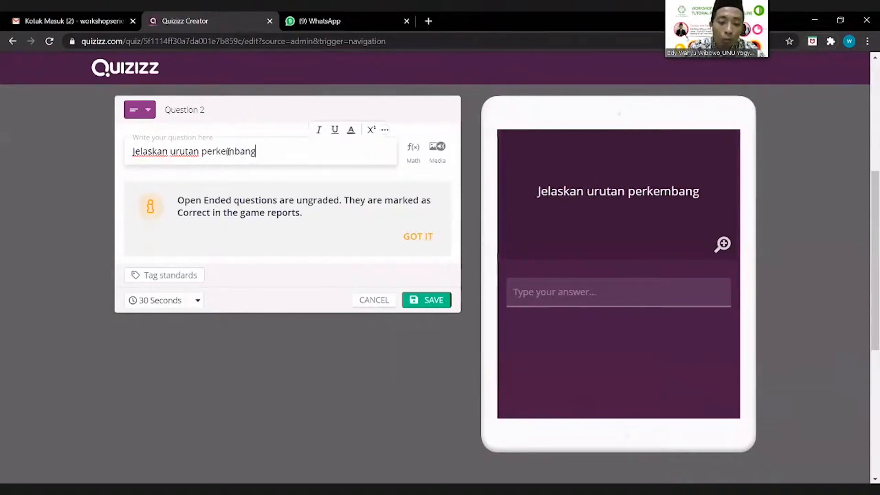
text( kupu)
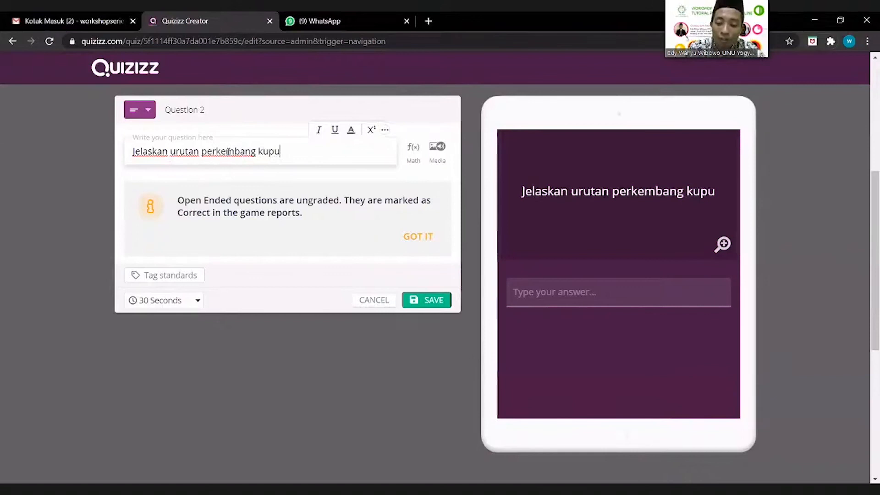
text(-kupu)
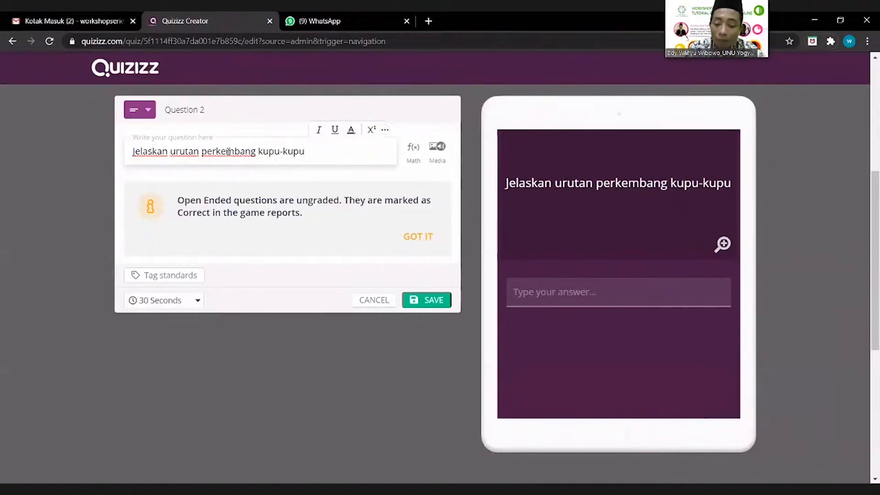
text( ....)
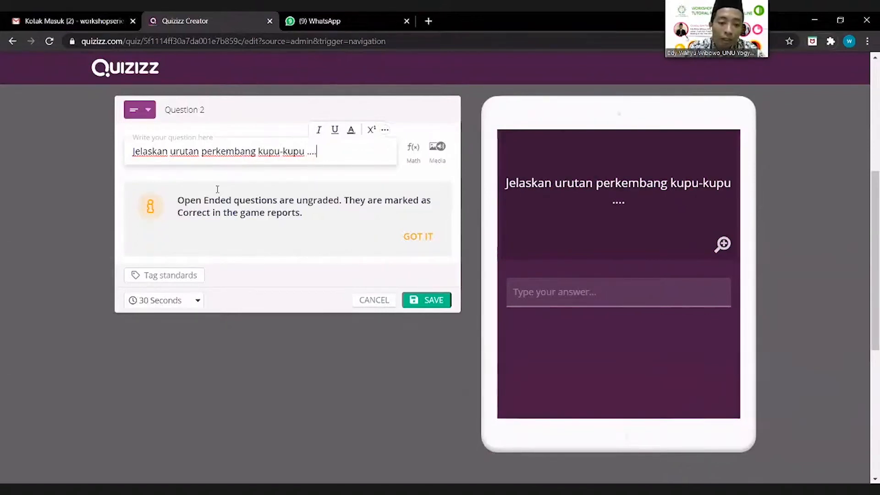
click(198, 227)
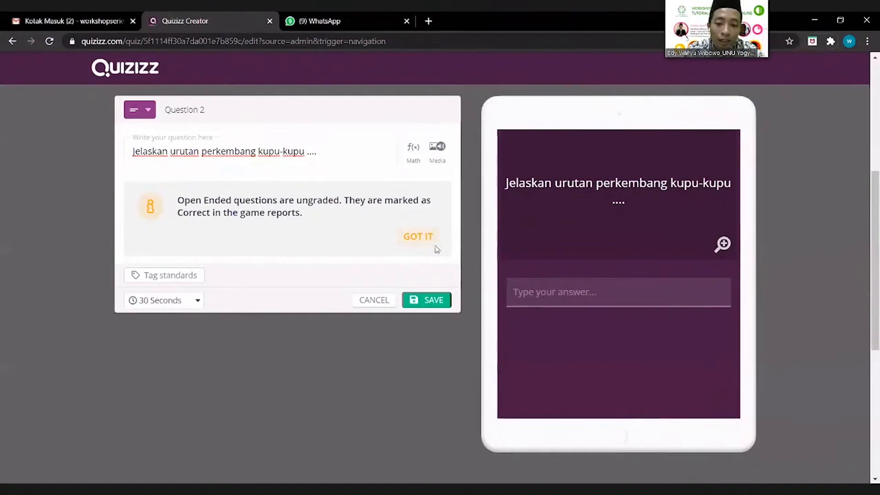
click(416, 238)
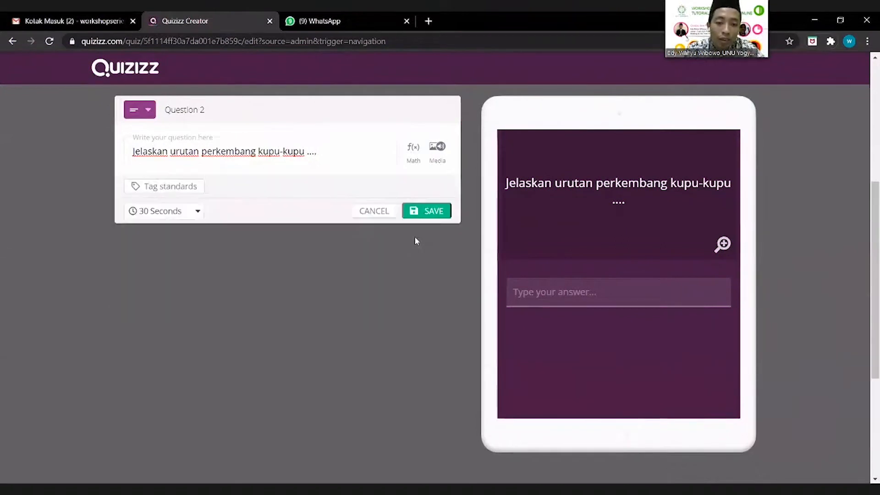
Step: Tag Common Core State Standards, 4th grade, Common Core Mathematics - Grade 4; save Question 2
click(192, 188)
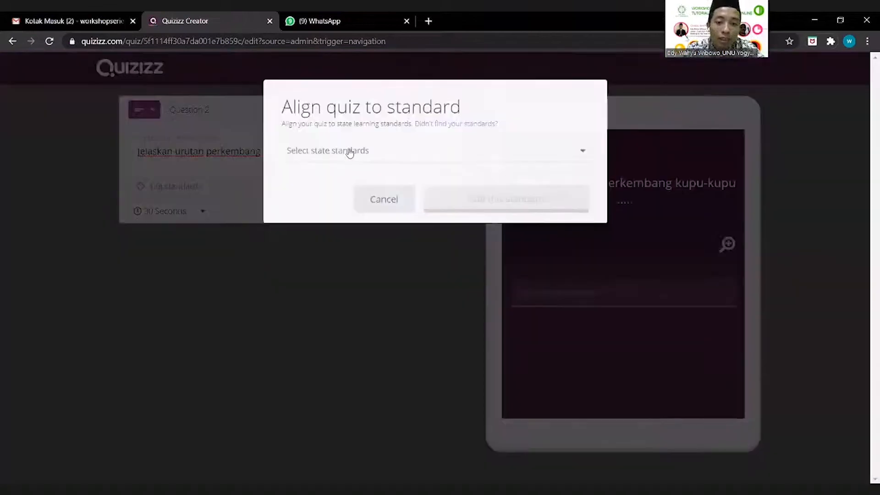
click(350, 151)
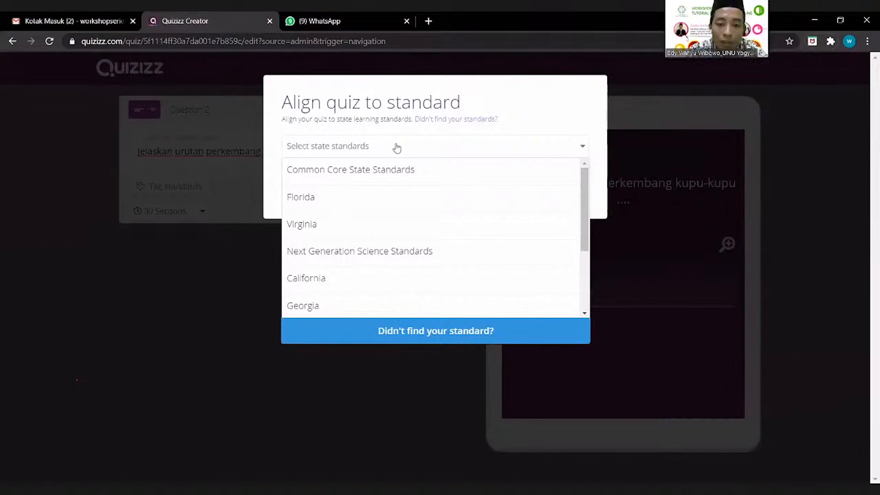
drag(590, 209, 593, 296)
scroll(582, 192, up, 3)
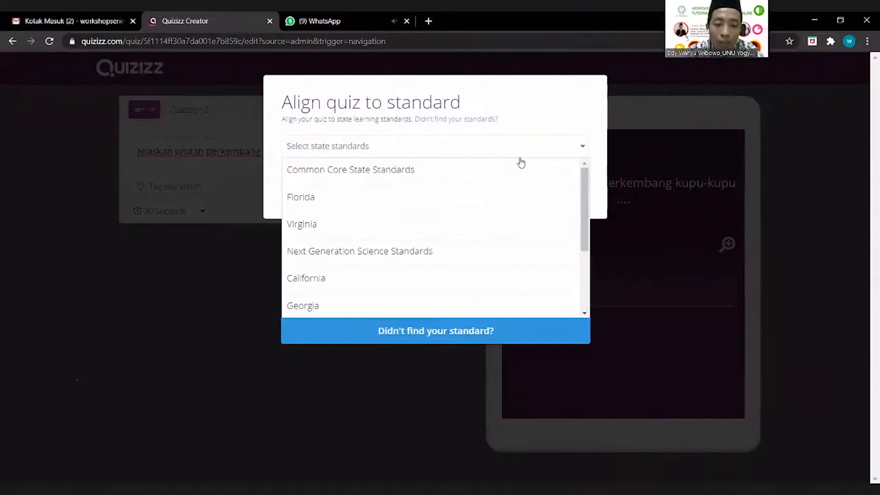
click(513, 170)
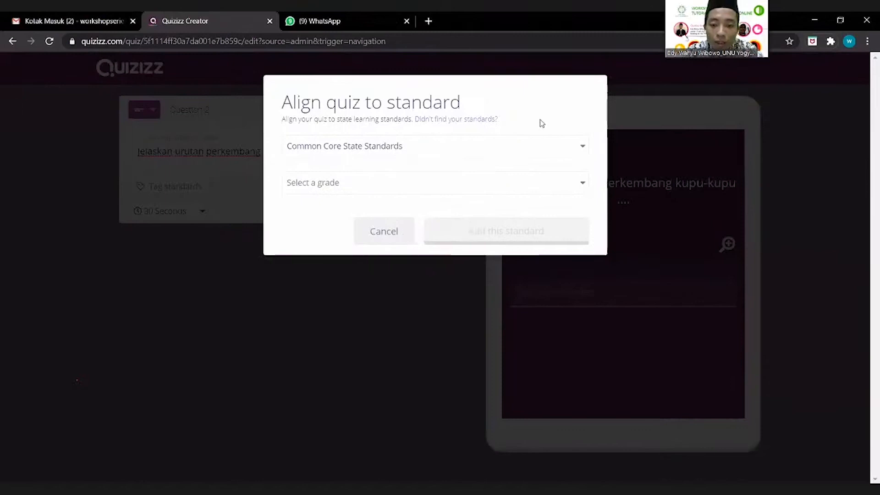
click(525, 184)
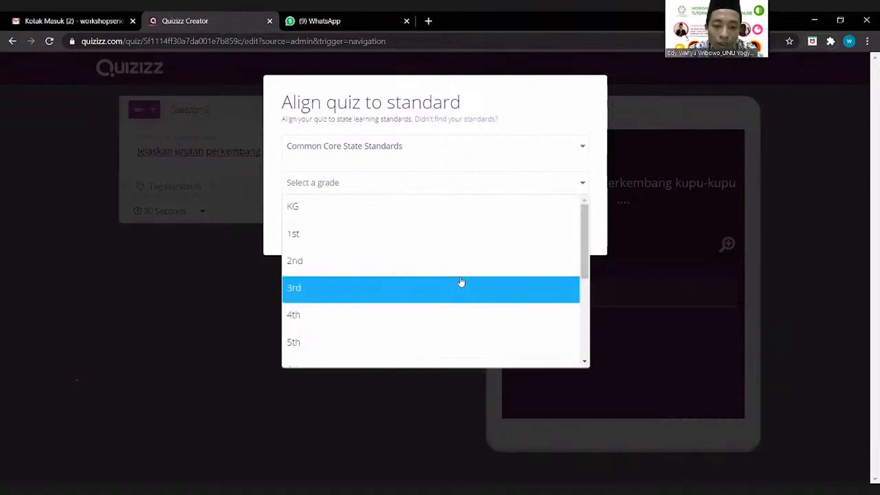
click(448, 313)
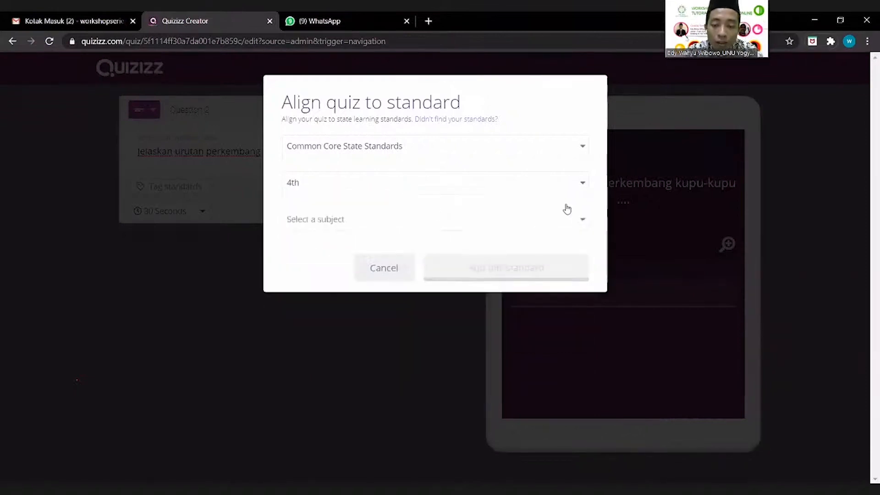
click(513, 225)
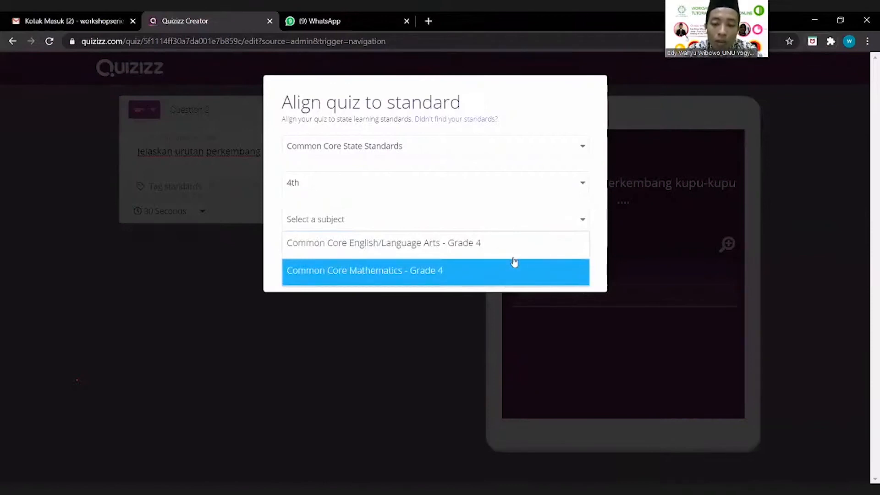
click(513, 266)
click(513, 268)
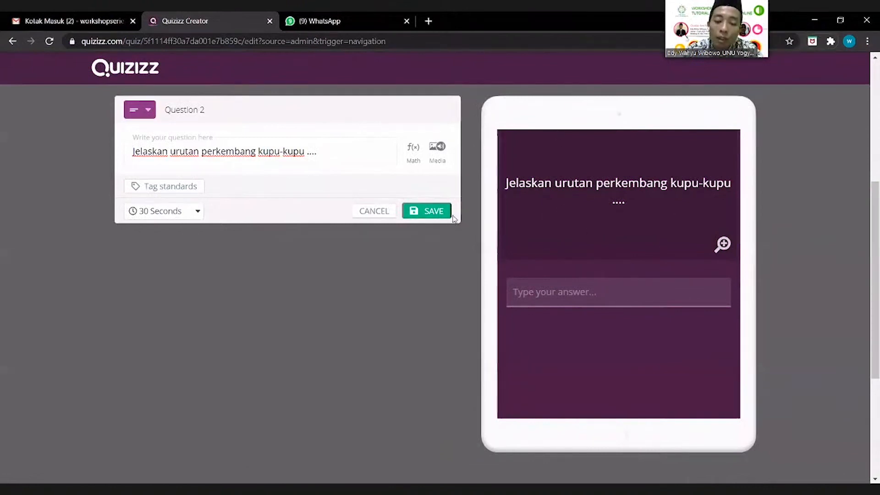
click(443, 215)
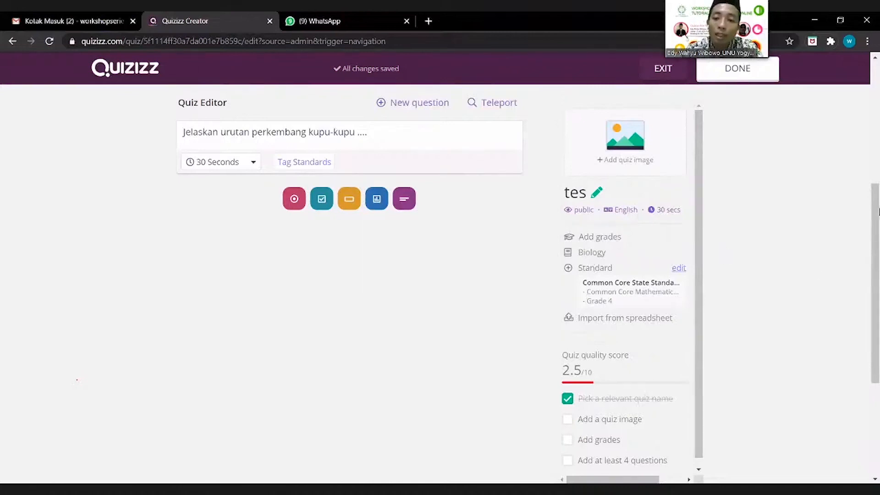
Step: Finish the quiz, set its starting grade to 4th, and save the details
click(739, 78)
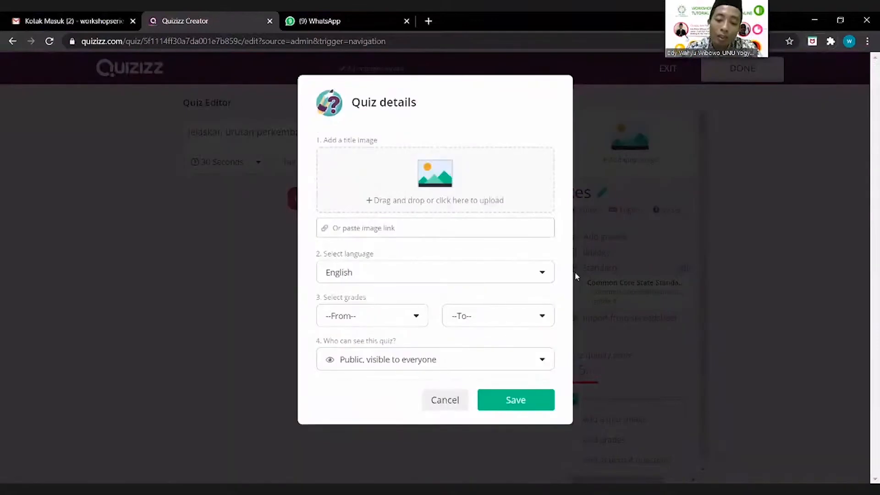
click(533, 401)
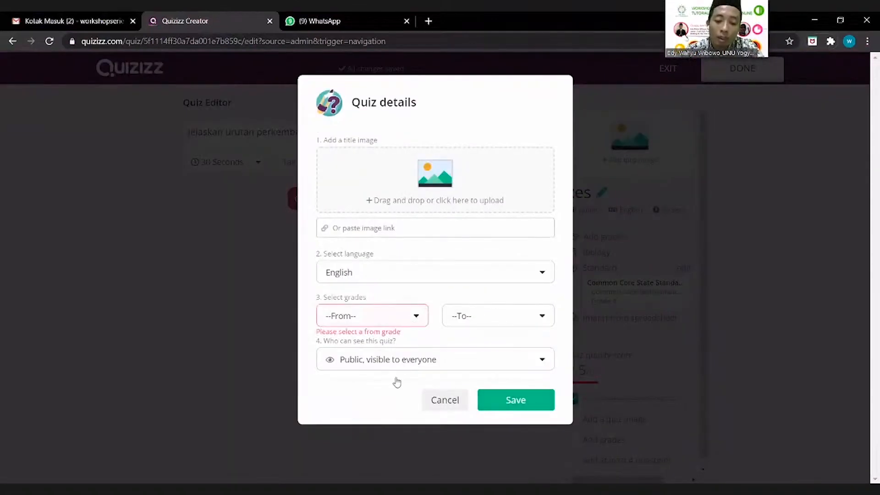
click(395, 317)
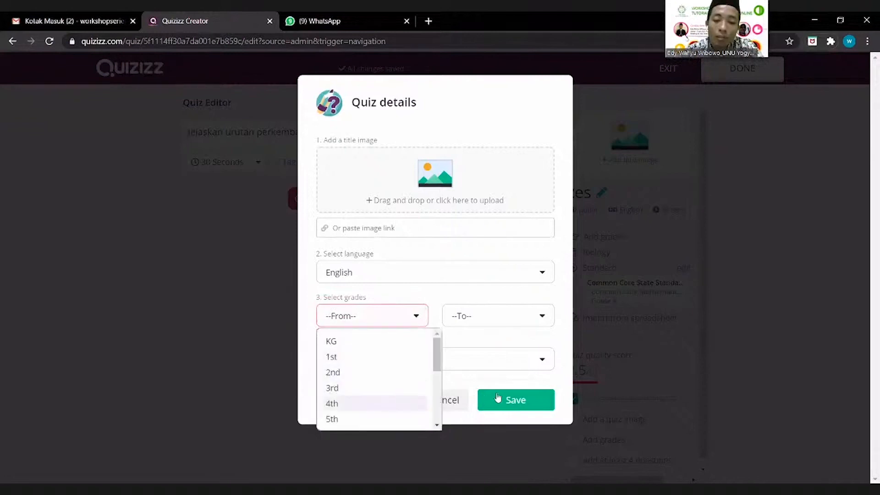
click(376, 404)
click(503, 398)
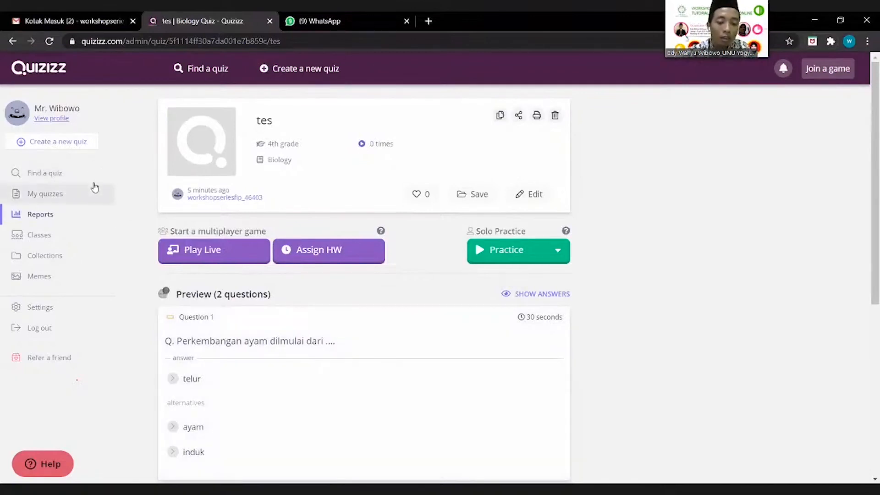
Step: Search the quiz library for 'penjumlahan' and preview the Penjumlahan quiz's questions
click(48, 176)
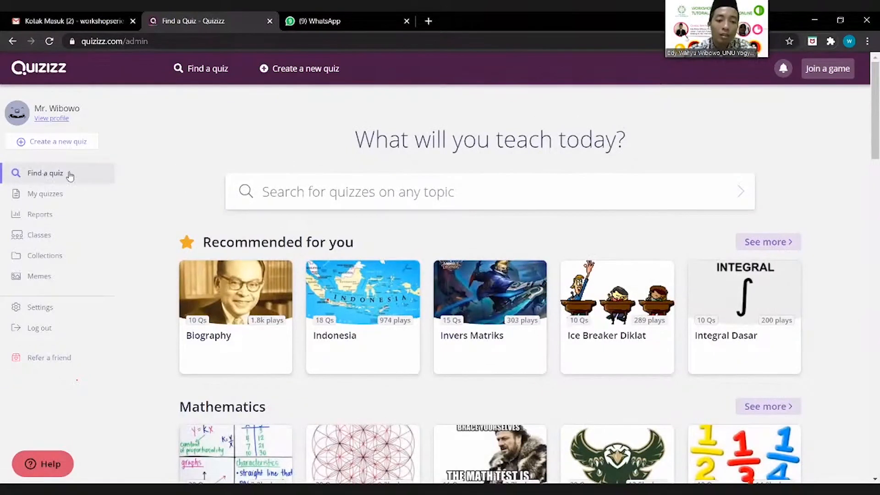
click(395, 195)
text(penjumlaha)
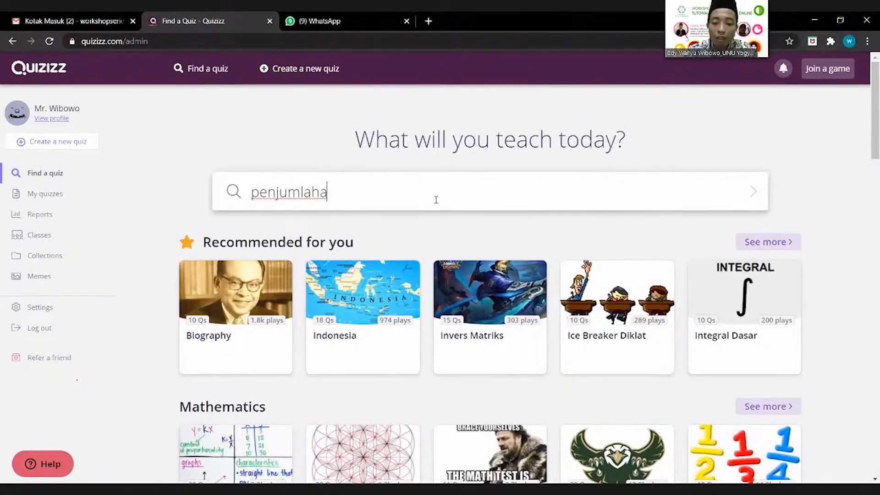
text(n)
key(Return)
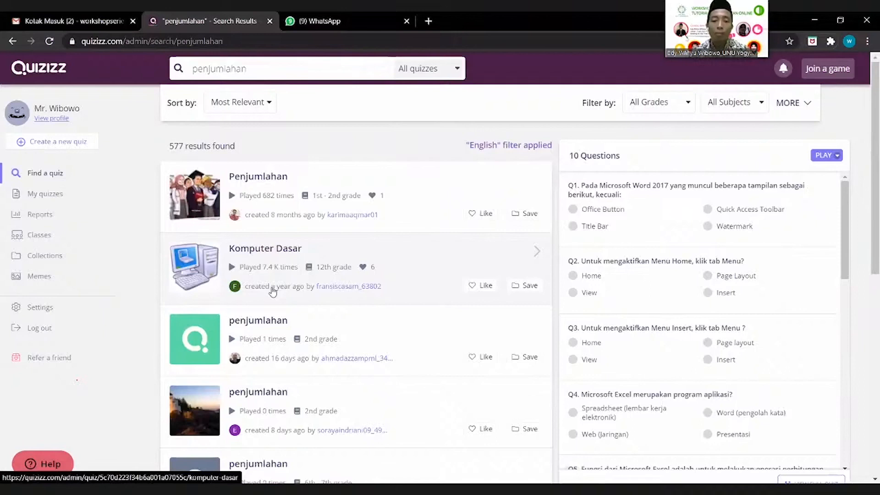
click(214, 211)
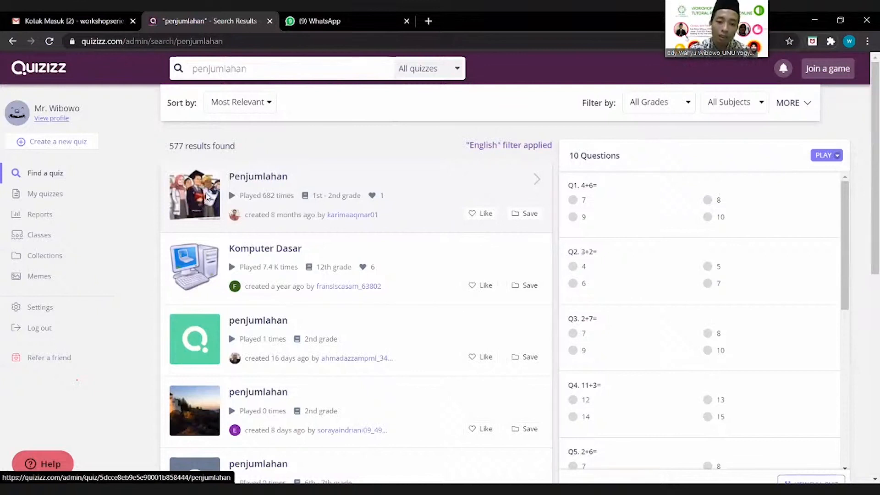
Step: Open the 10-question Penjumlahan quiz page and start hosting it as a live game
click(317, 193)
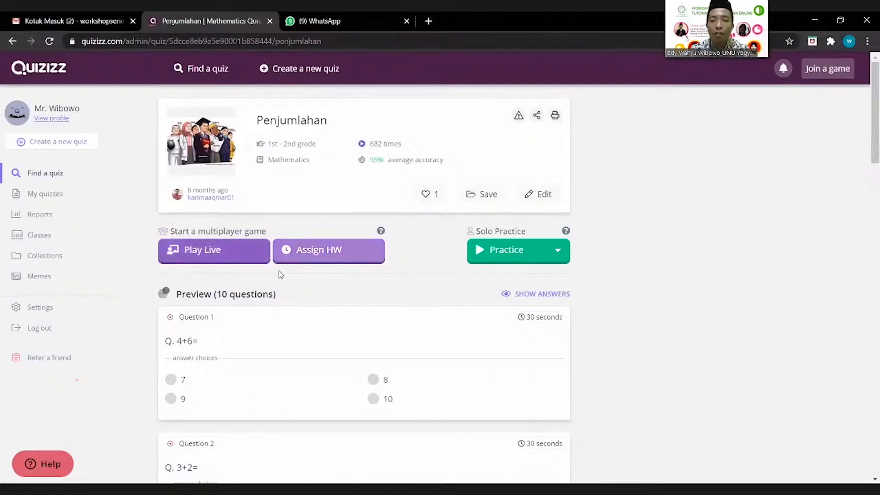
click(238, 257)
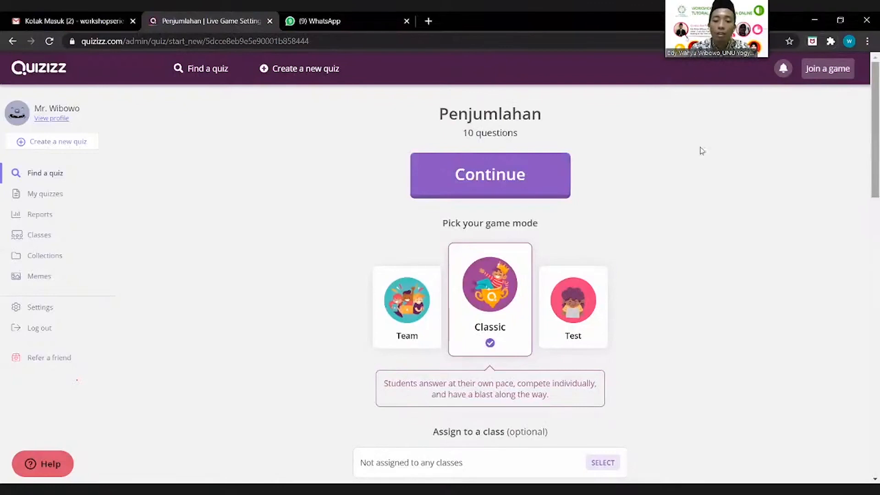
Step: Launch the Penjumlahan live game with Classic mode kept as the game mode
click(532, 176)
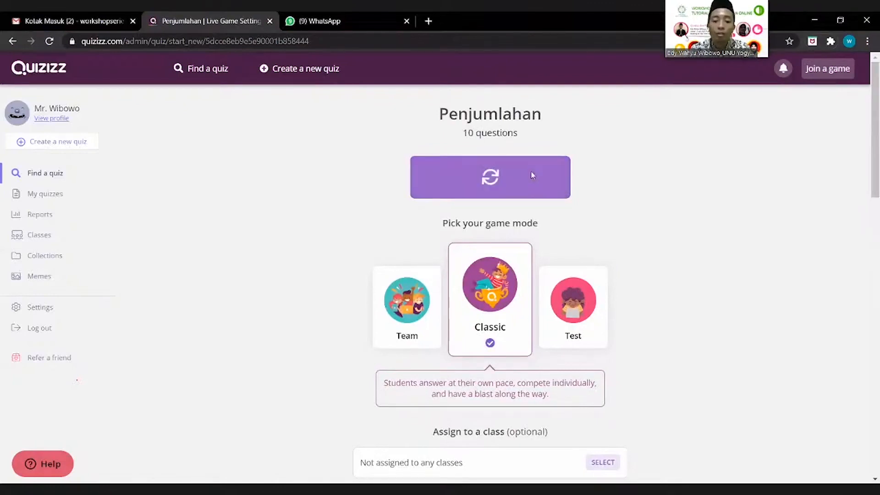